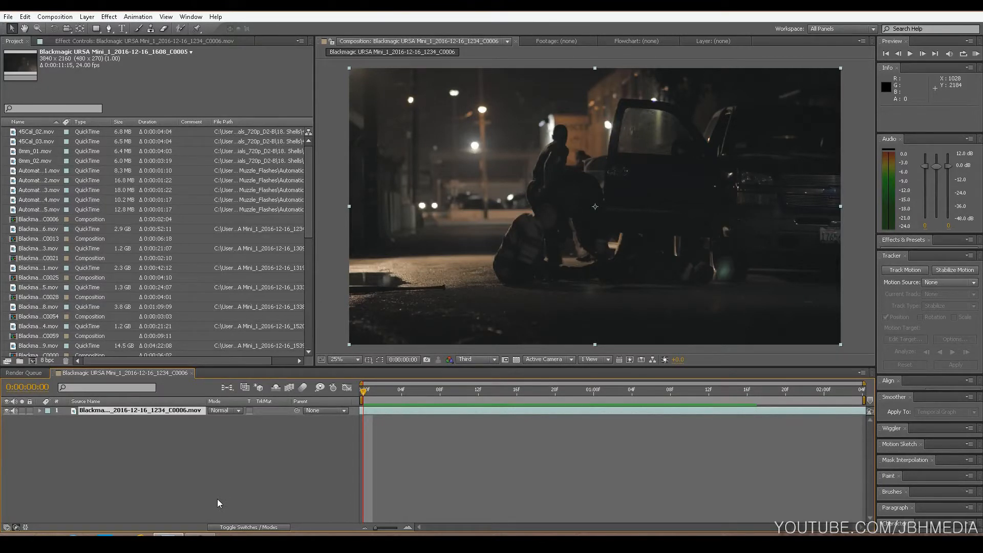
Preview the street footage to study when the gun is fired, and return to the first frame
key(space)
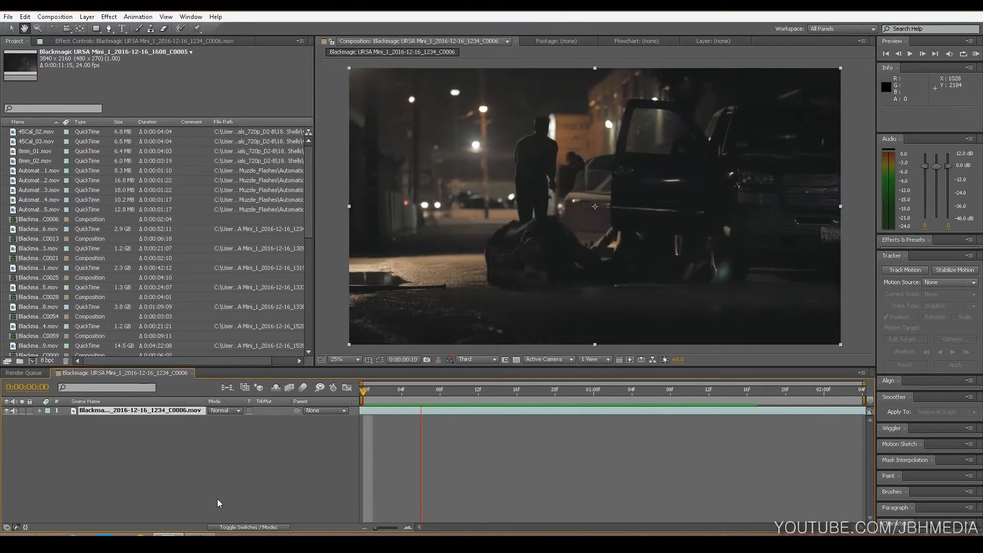
key(space)
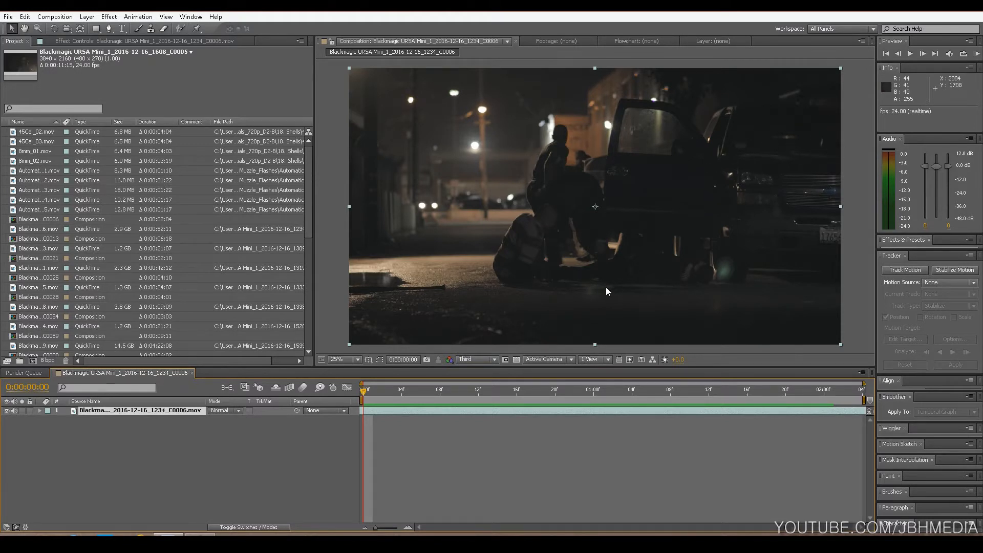
key(space)
key(space)
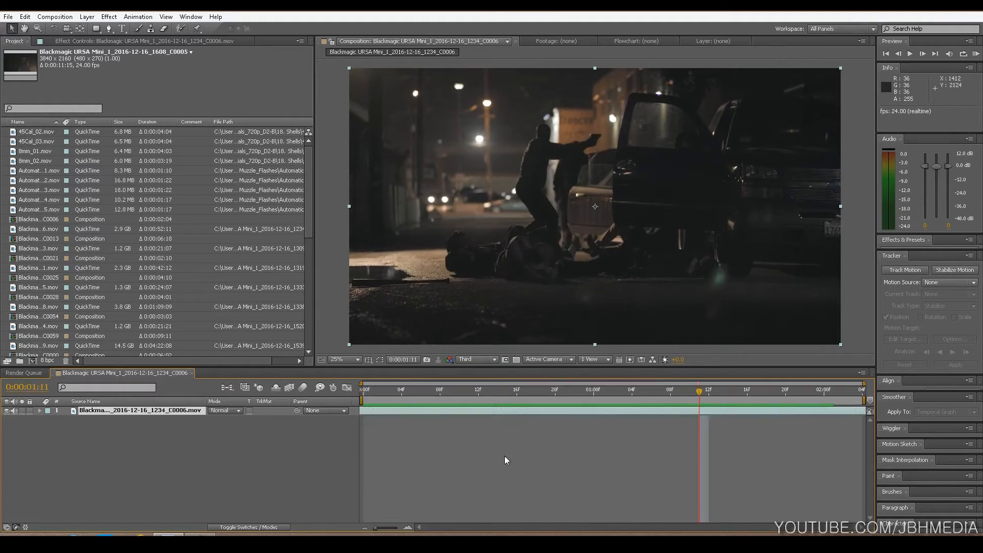
key(Home)
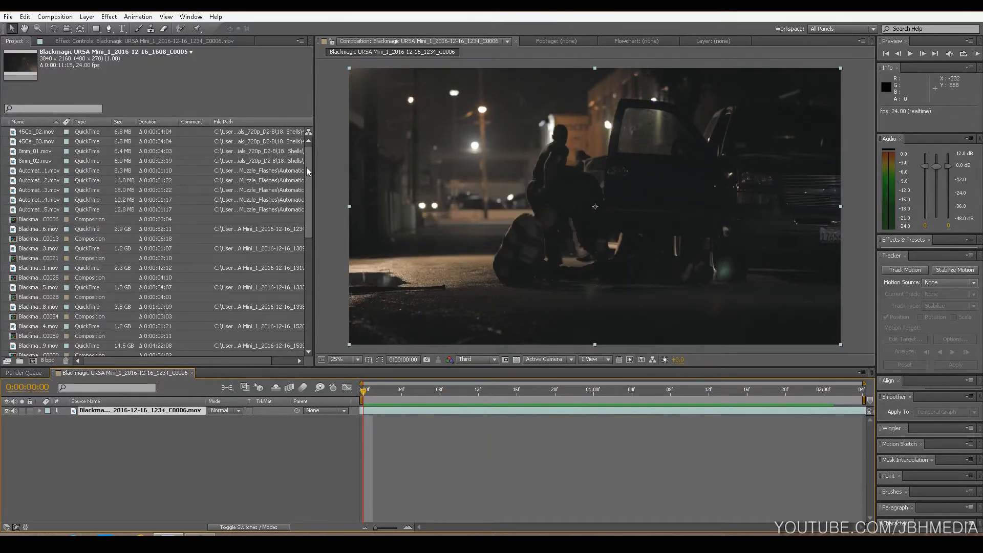
Add Muzzle_Flash_03.mov and Muzzle_Flash_04.mov above the footage layer and shift them along the timeline, with Muzzle_Flash_03 starting at 0:00:01:11
drag(307, 168, 312, 213)
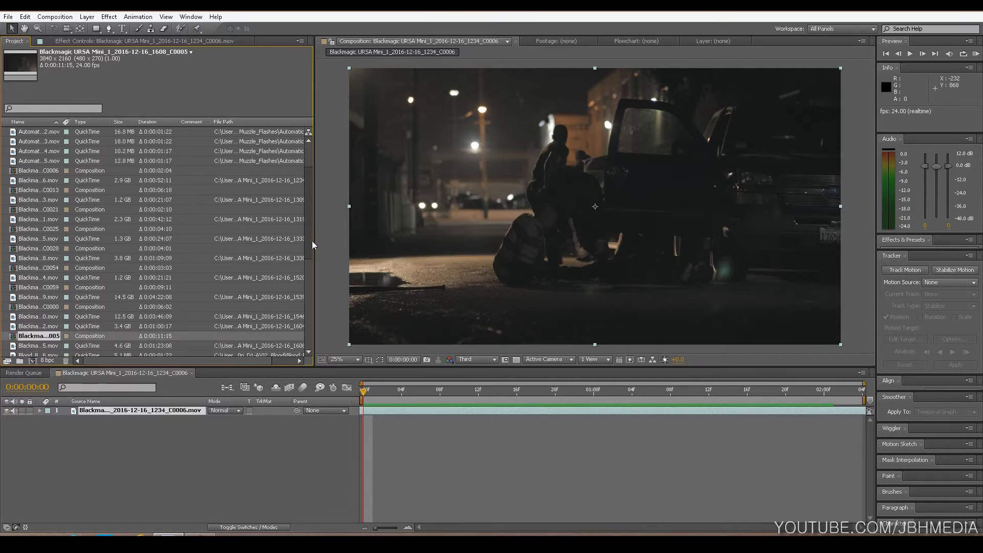
scroll(303, 312, down, 3)
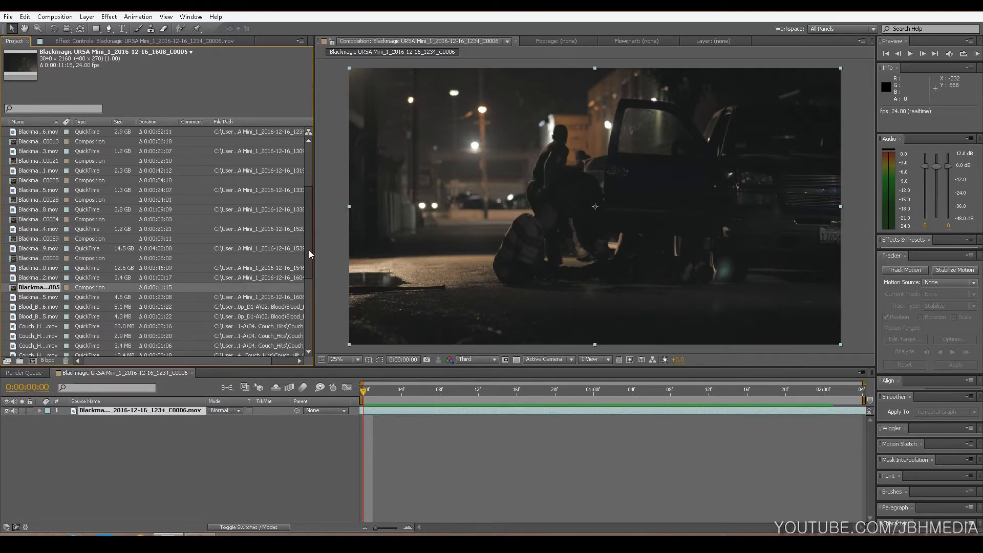
scroll(309, 220, up, 5)
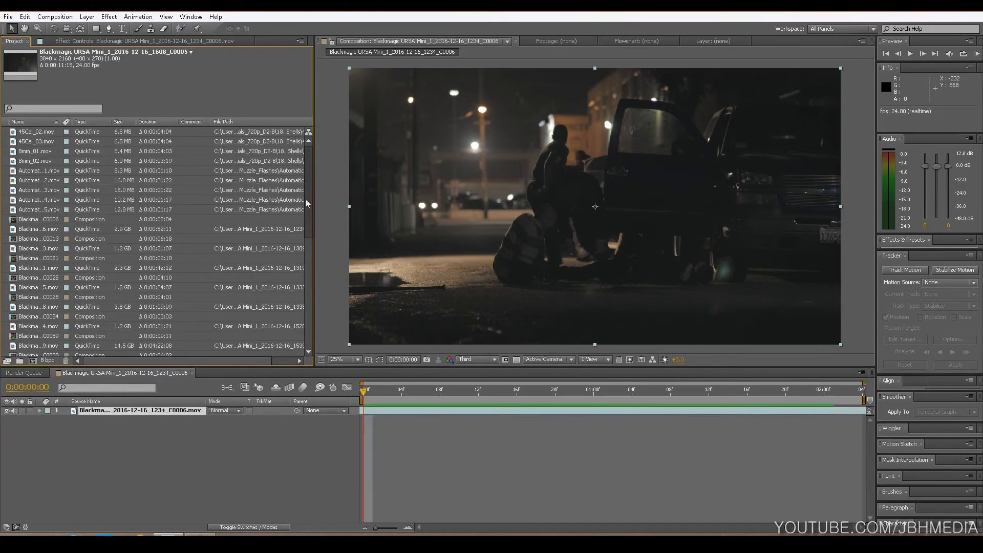
scroll(101, 224, down, 10)
drag(23, 249, 79, 406)
drag(15, 259, 58, 415)
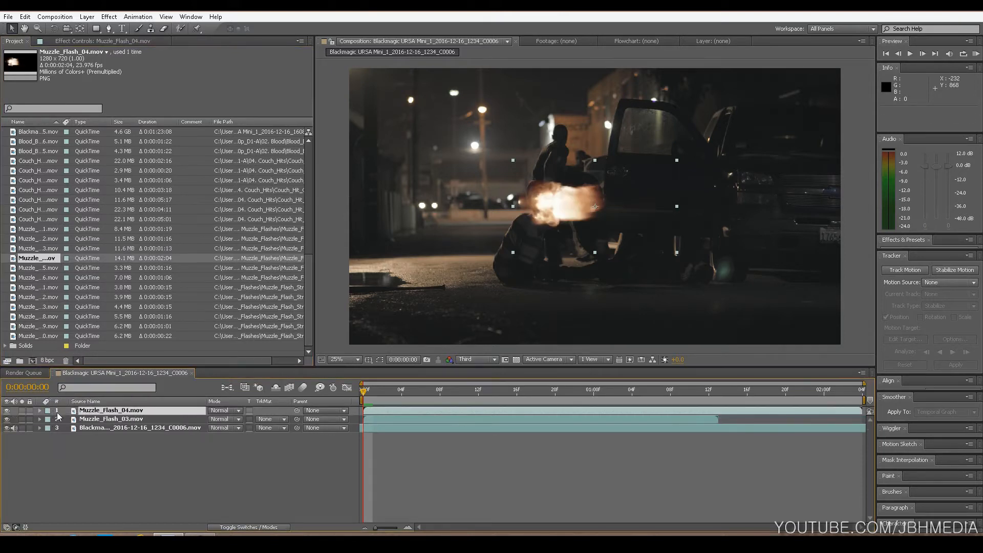
drag(391, 411, 804, 412)
drag(439, 419, 774, 417)
Find the frame of the first gunshot and move Muzzle_Flash_03.mov to start there, at 0:00:01:01
click(556, 393)
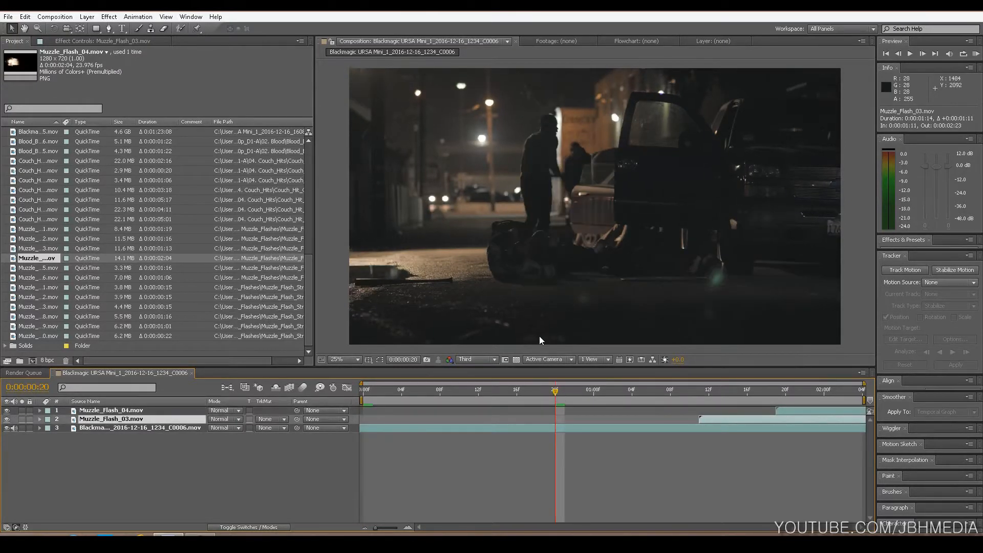
key(space)
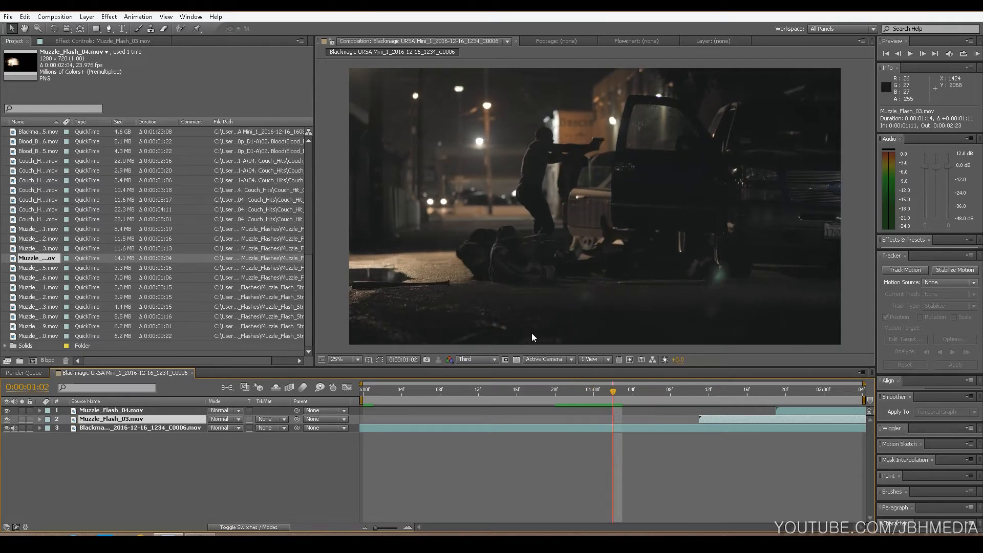
key(space)
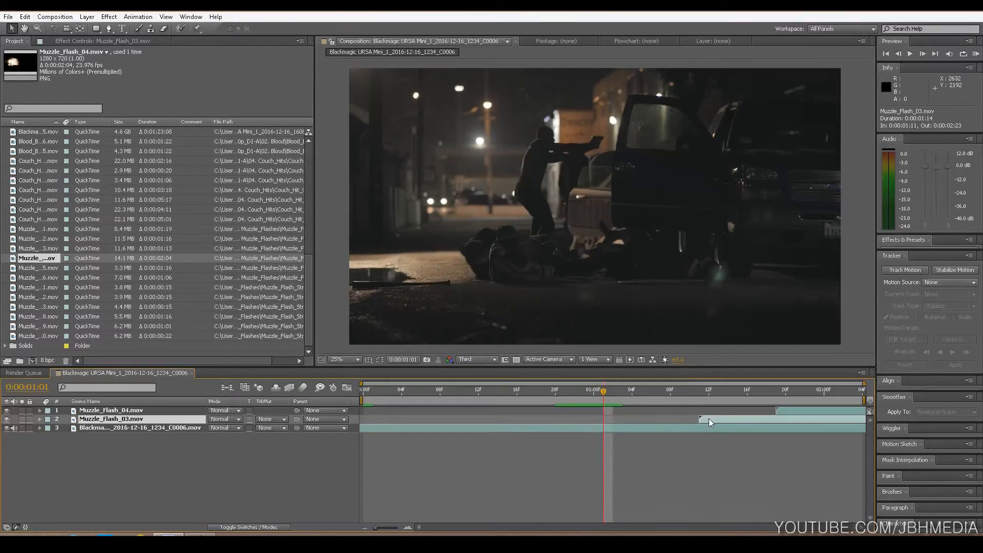
drag(709, 419, 603, 419)
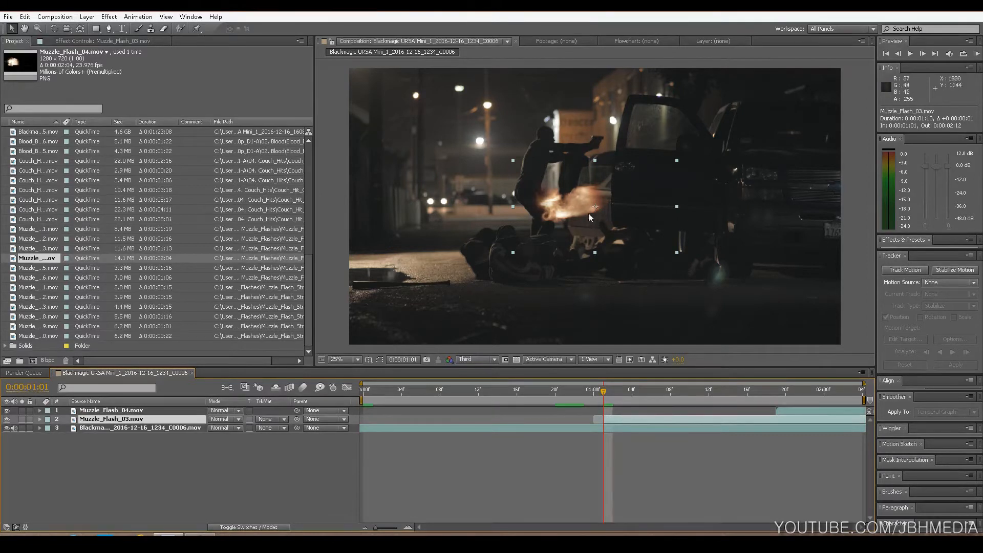
Shrink the Muzzle_Flash_03 layer and place it at the pistol's muzzle, at a position of about 2080, 546
drag(558, 218, 599, 149)
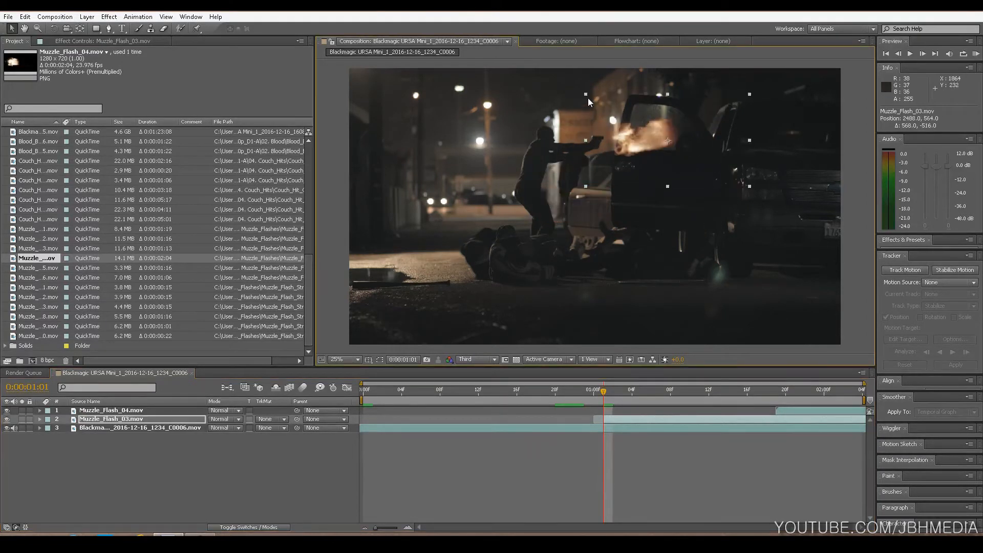
drag(586, 94, 610, 137)
scroll(610, 136, up, 3)
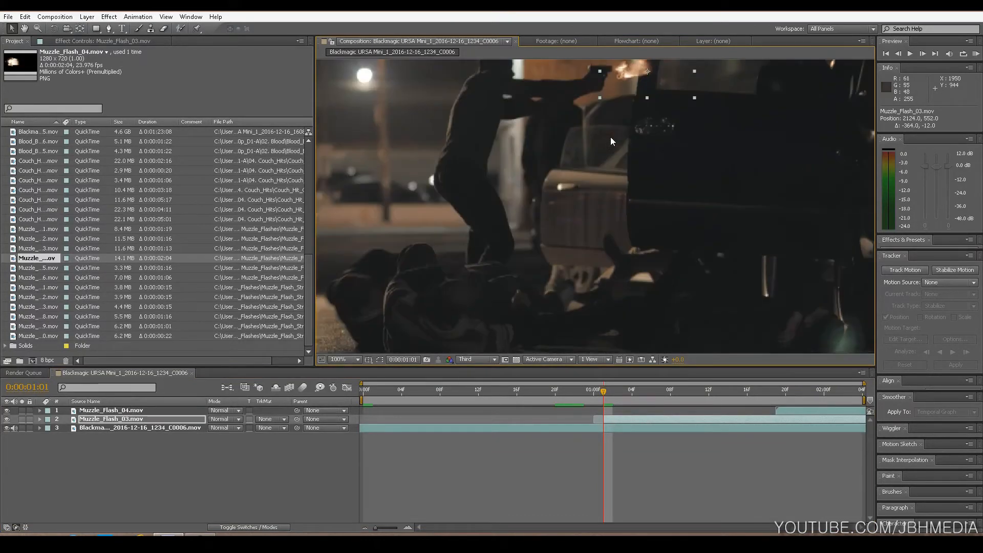
drag(650, 104, 643, 103)
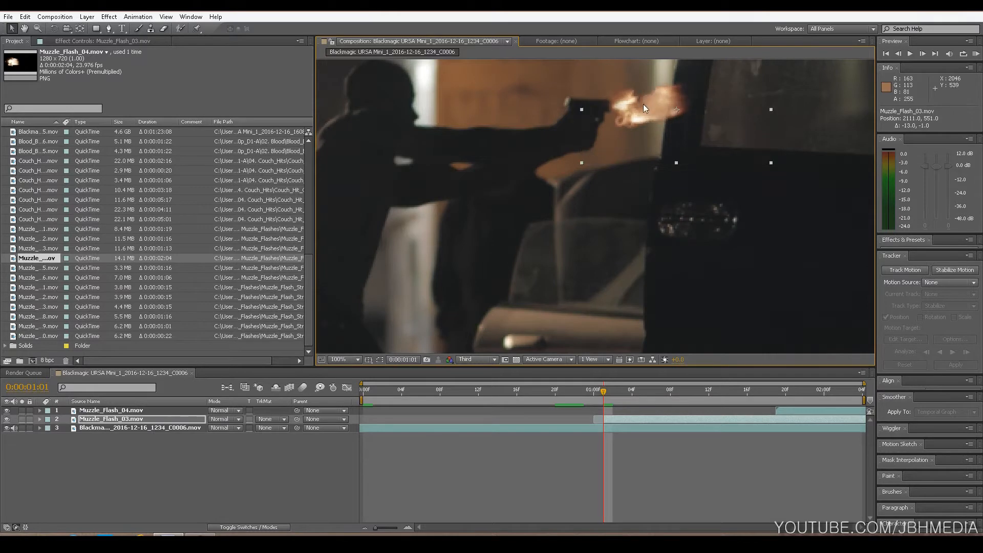
drag(582, 162, 609, 147)
drag(647, 97, 630, 93)
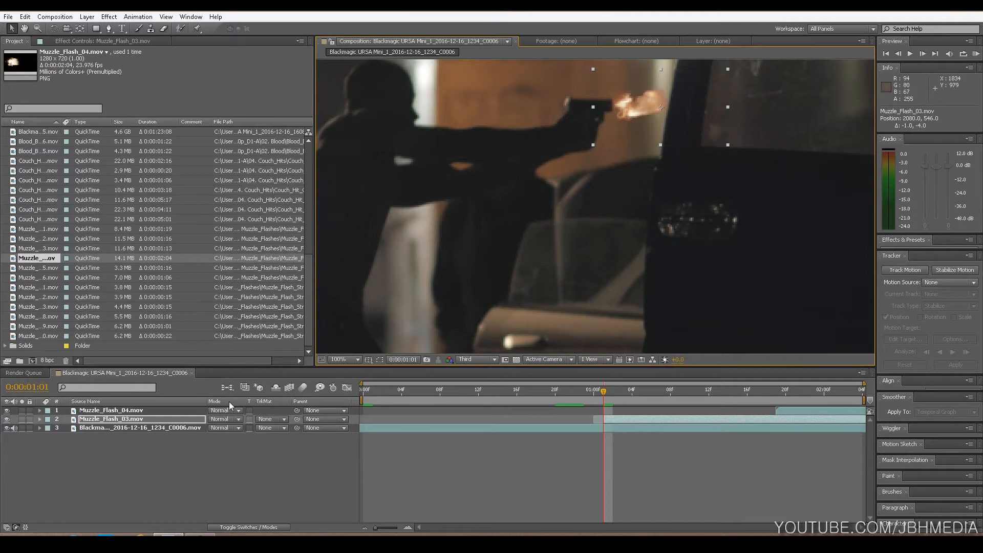
Set the blending mode of the Muzzle_Flash_03 layer to Add and check it against the footage
key(comma)
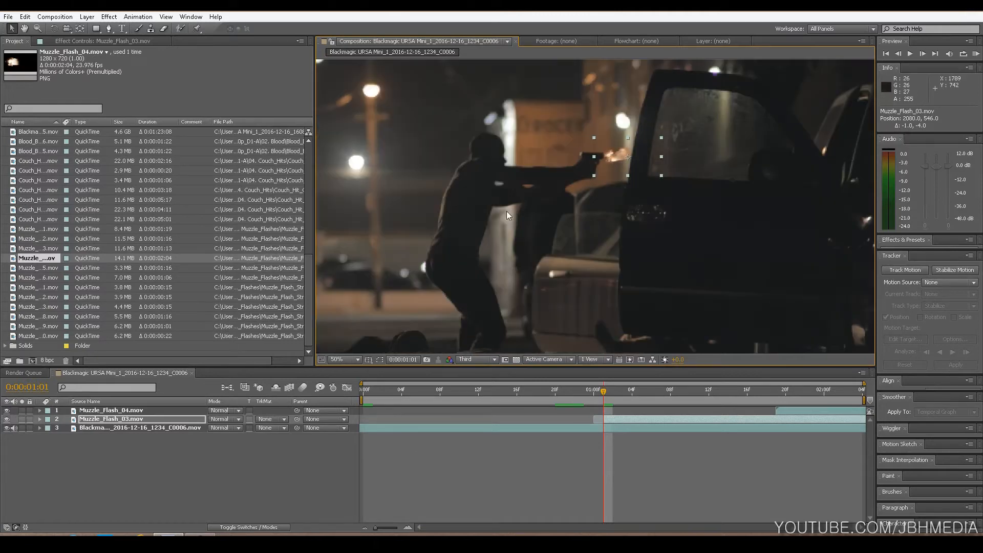
click(231, 420)
click(268, 192)
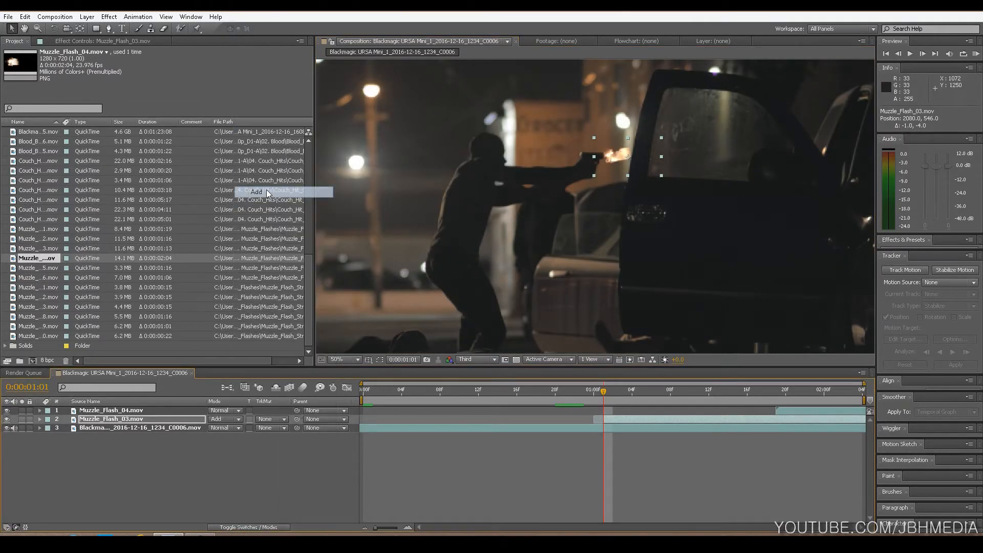
key(comma)
key(period)
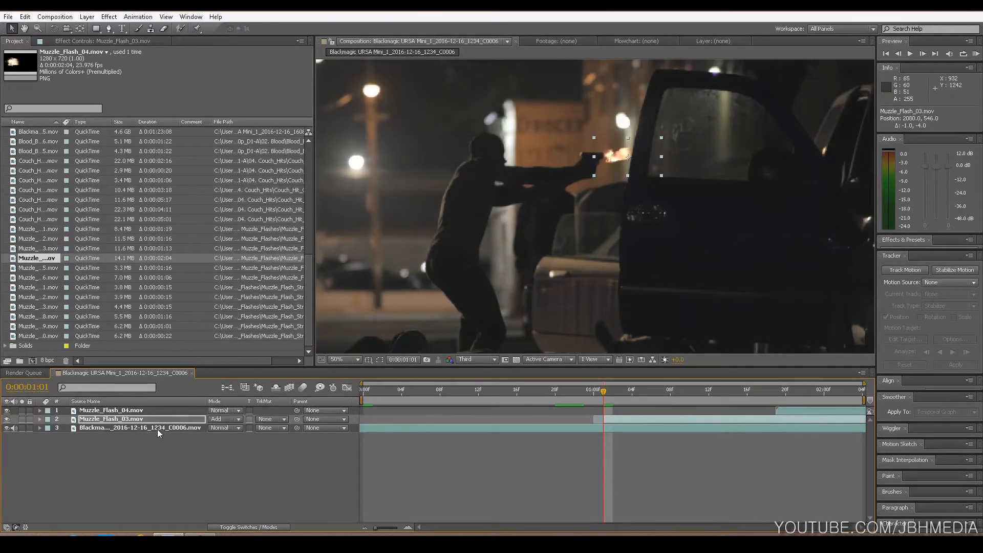
Apply Directional Blur to the Muzzle_Flash_03 layer with a direction of about 92° and a blur length of 10
click(131, 429)
click(128, 419)
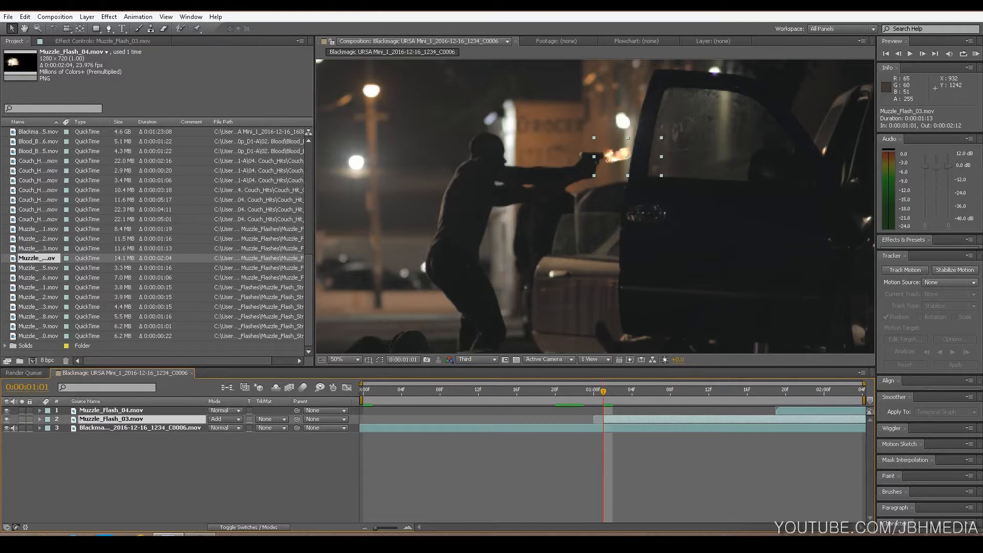
click(109, 16)
click(136, 39)
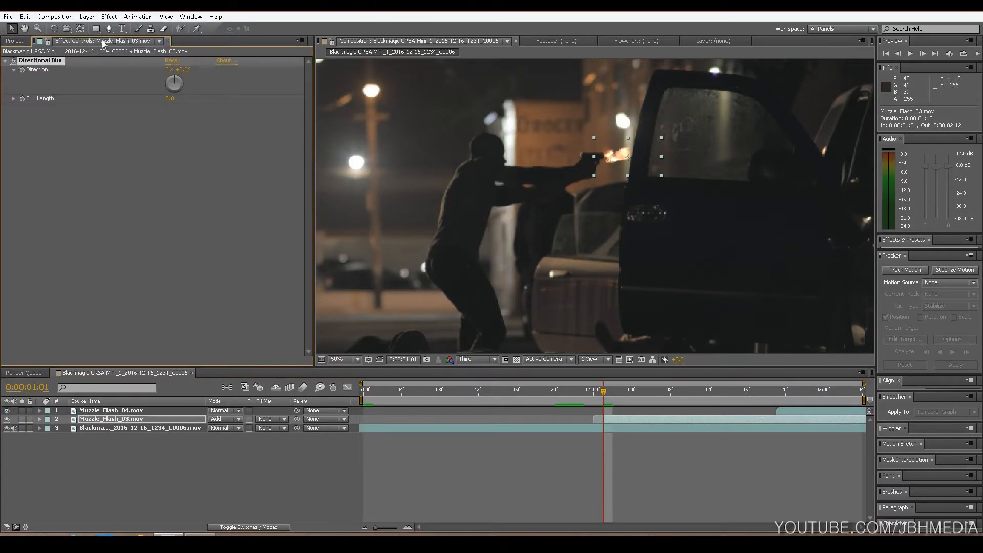
drag(188, 85, 173, 103)
click(173, 99)
text(1)
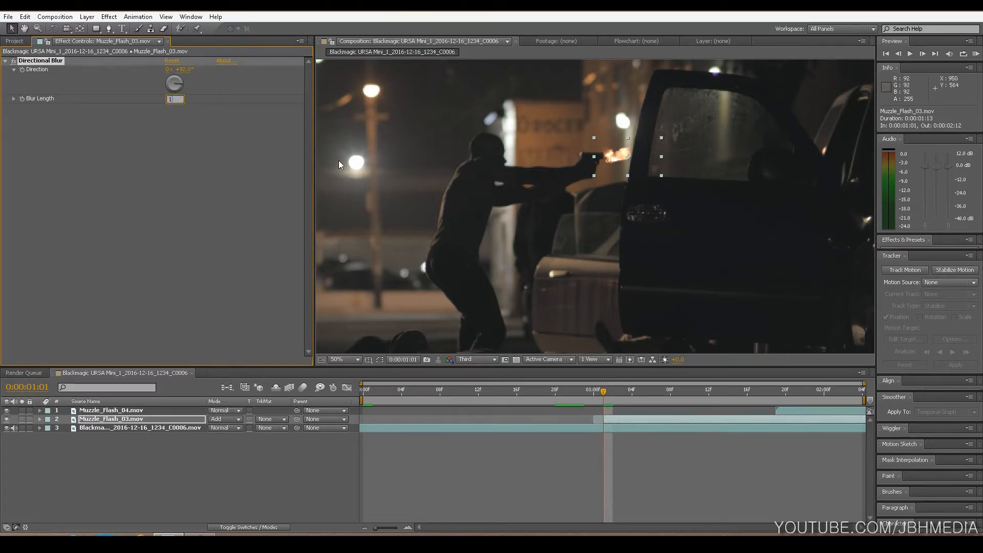
text(0)
key(Return)
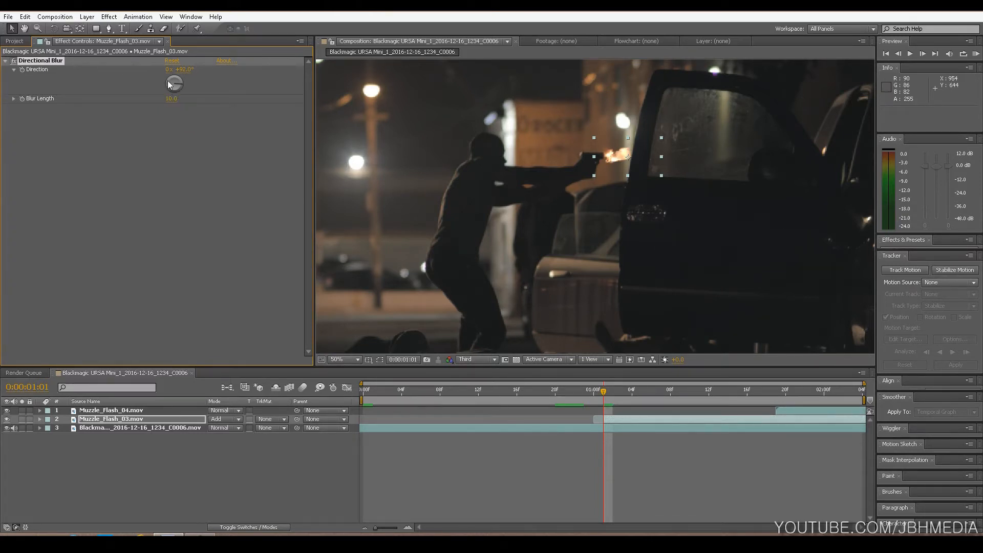
Try a Directional Blur length of 25 on the first muzzle flash and compare it with the effect off
click(171, 99)
text(25)
key(Return)
drag(613, 167, 591, 183)
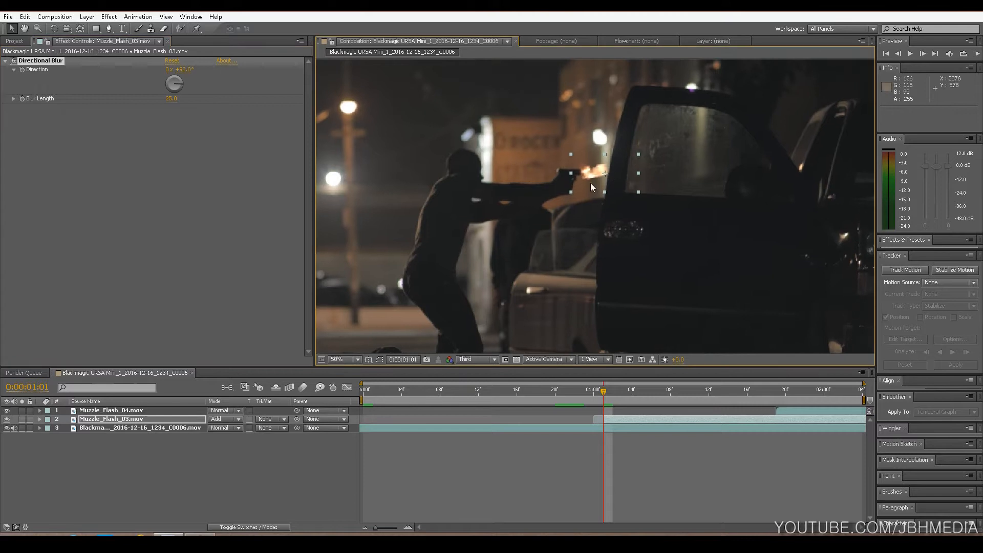
click(16, 65)
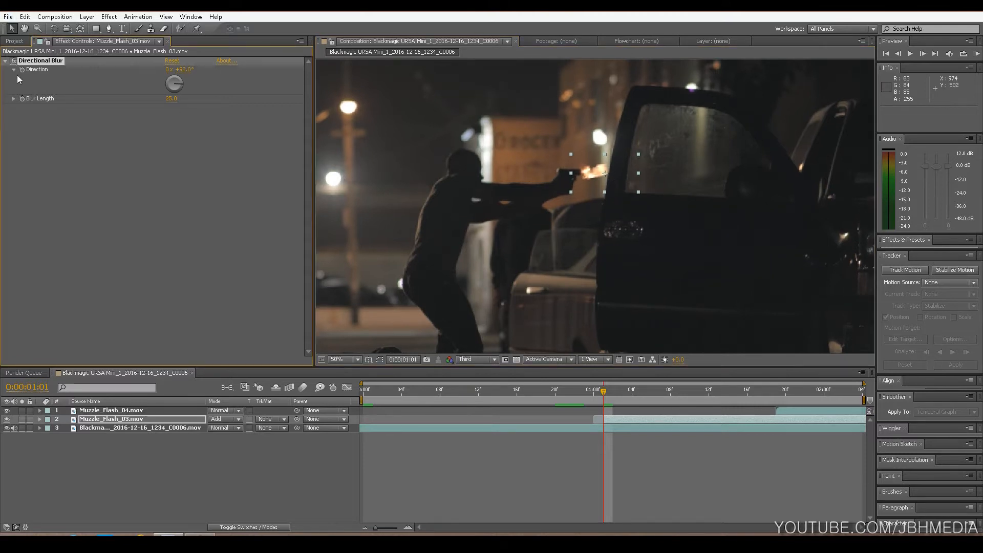
Set the Directional Blur length of the first muzzle flash to 35 and inspect the flash up close
click(171, 99)
key(Return)
scroll(635, 150, up, 2)
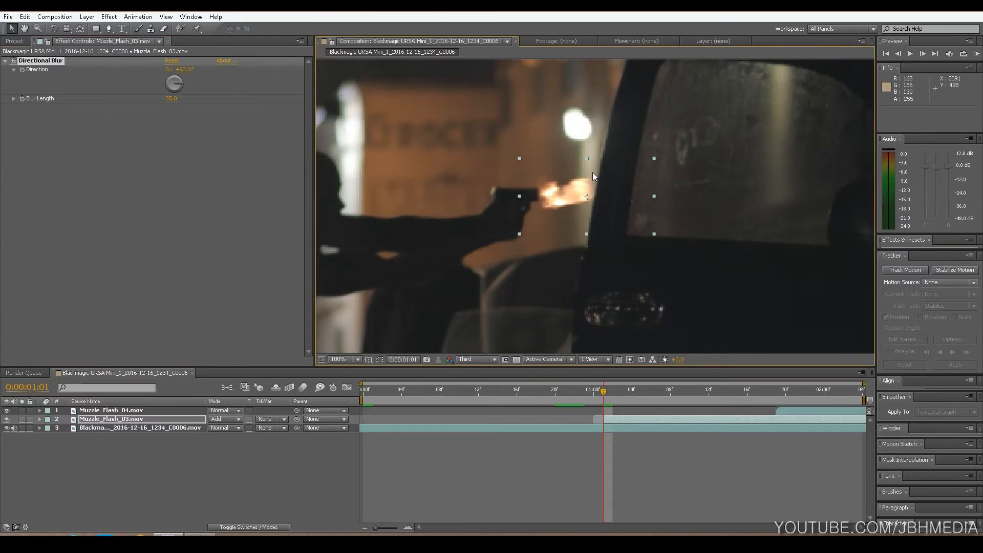
scroll(585, 205, up, 3)
scroll(583, 180, down, 2)
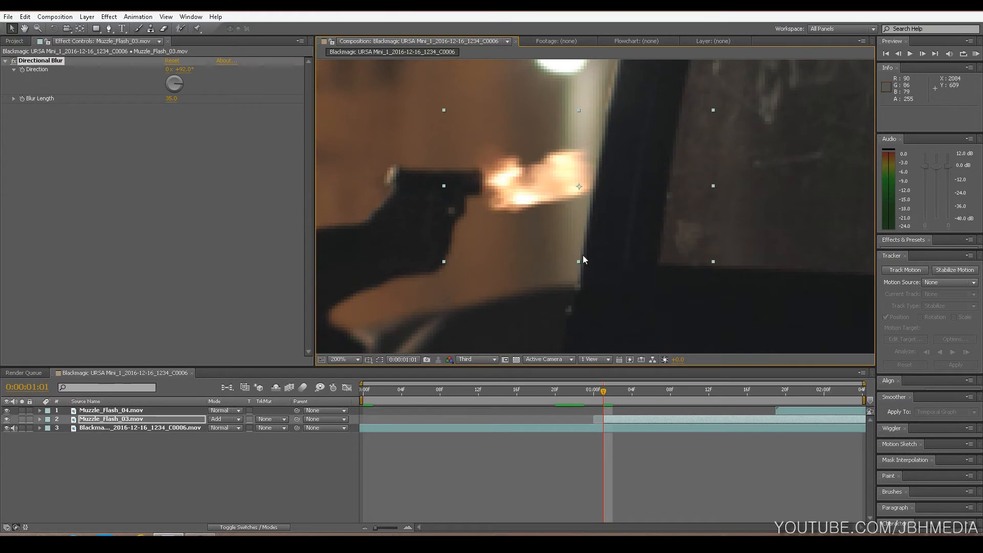
scroll(467, 189, down, 4)
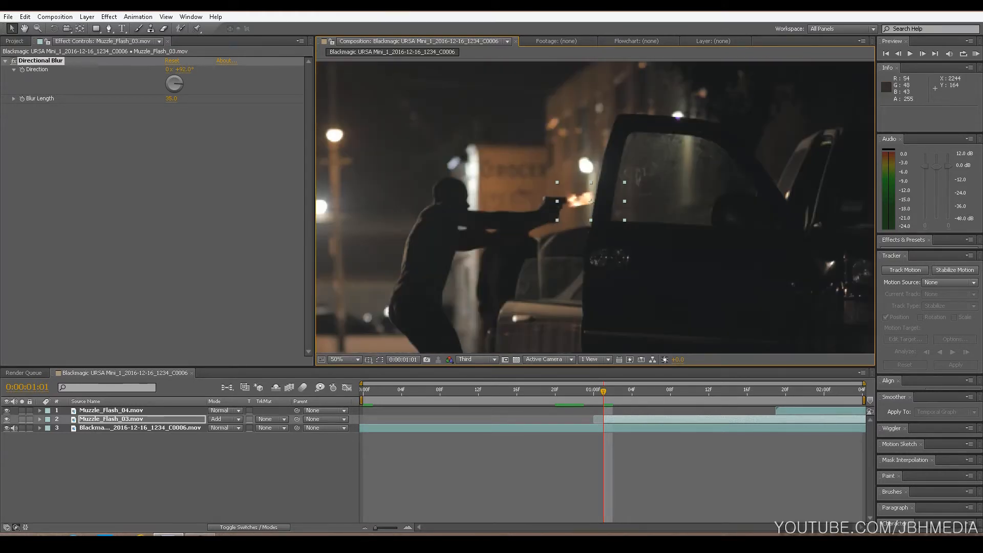
scroll(524, 284, down, 1)
scroll(524, 284, up, 1)
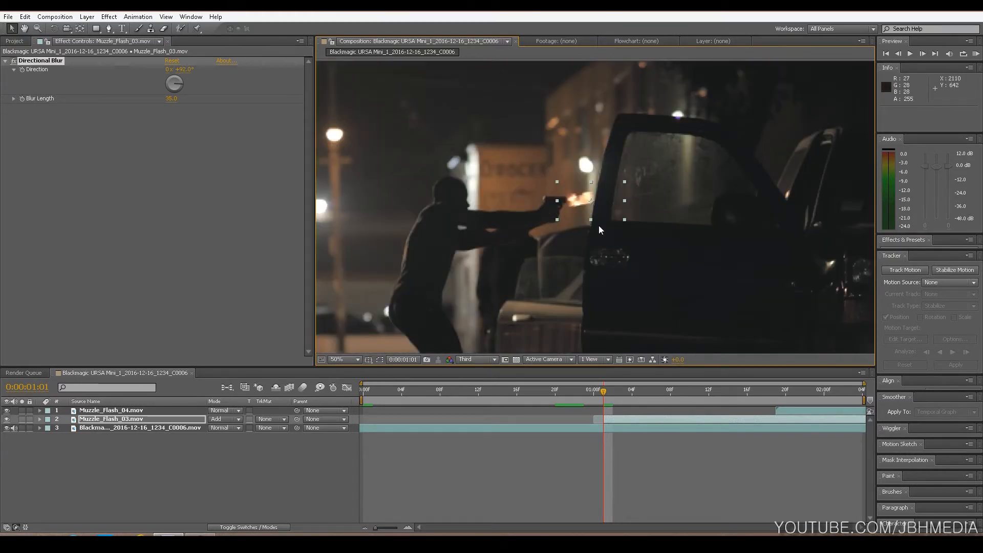
Advance to the second gunshot frame and move Muzzle_Flash_04.mov to start there, at 0:00:01:07
key(Page_Up)
key(Page_Down)
key(Page_Down)
key(Page_Down)
key(Page_Down)
key(Page_Down)
key(Page_Down)
key(Page_Down)
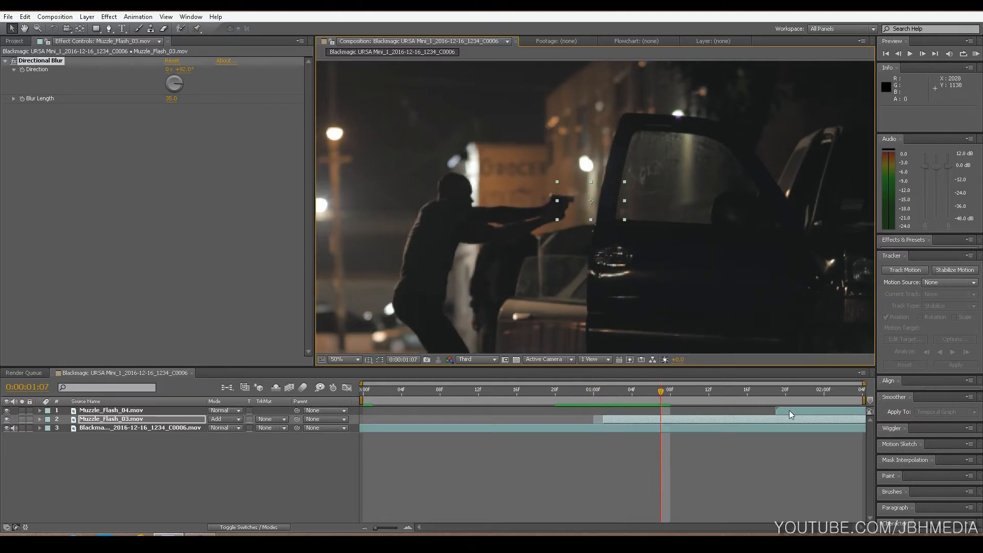
drag(788, 410, 663, 412)
Shrink the Muzzle_Flash_04 layer and place it at the pistol's muzzle, at a position of about 2124, 542
scroll(454, 293, down, 2)
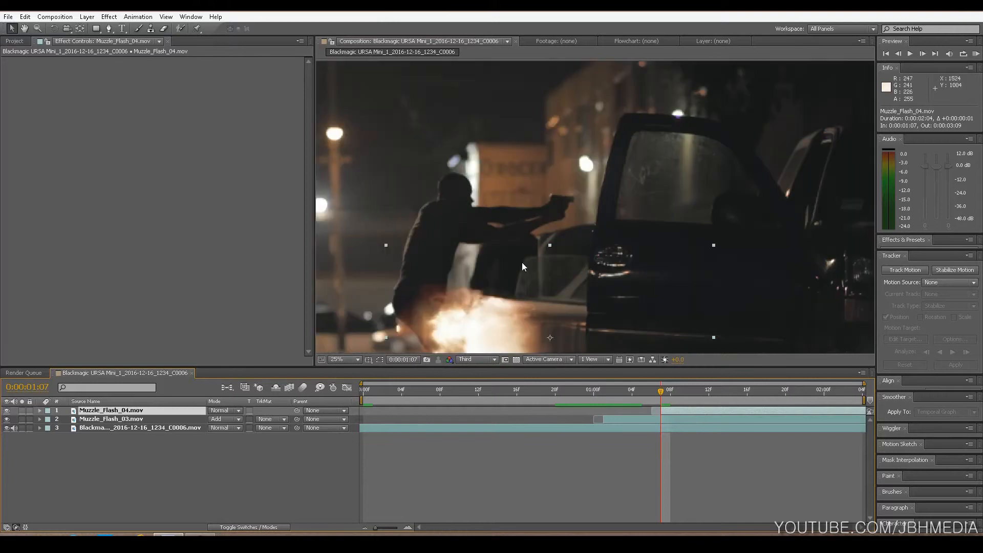
scroll(472, 300, down, 1)
drag(494, 221, 563, 204)
scroll(586, 206, up, 4)
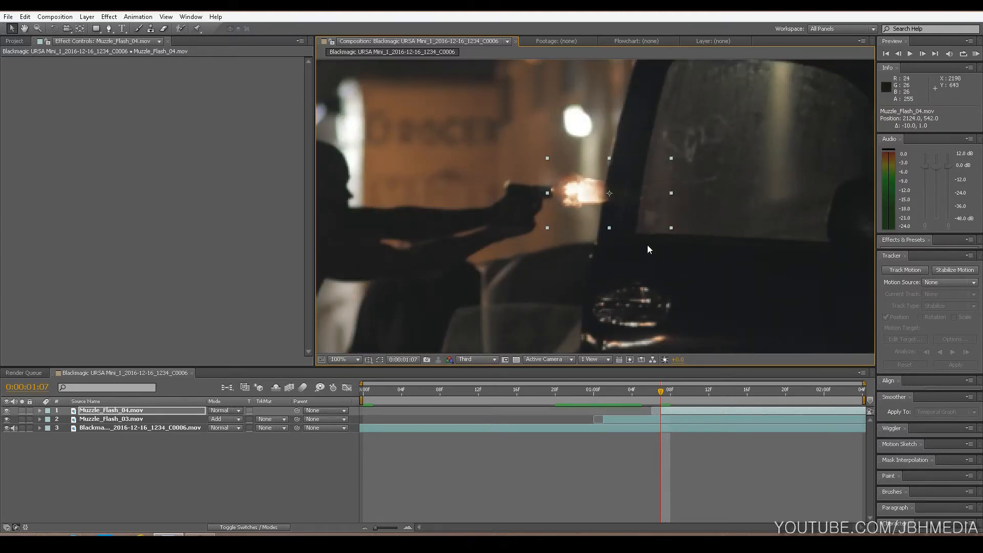
Draw a closed five-point mask on the Muzzle_Flash_04 layer with the Pen tool, following the car door's edge and enclosing the area behind it
click(108, 28)
click(623, 97)
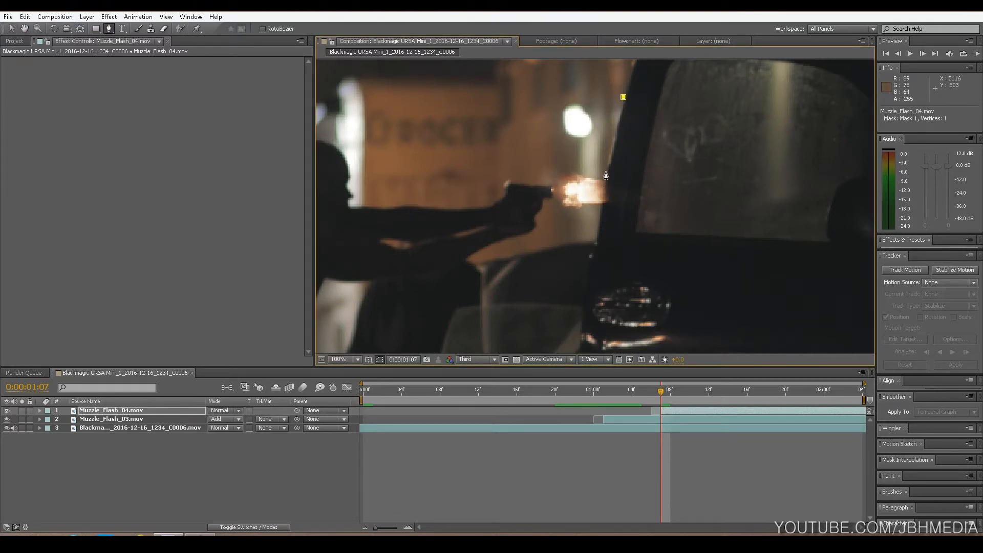
click(592, 251)
click(606, 298)
click(652, 284)
click(717, 154)
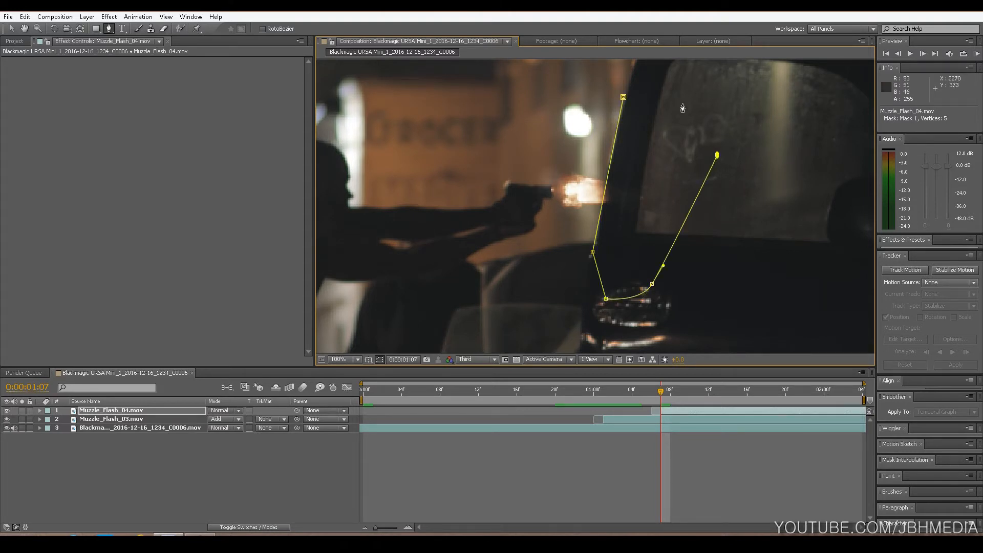
click(623, 98)
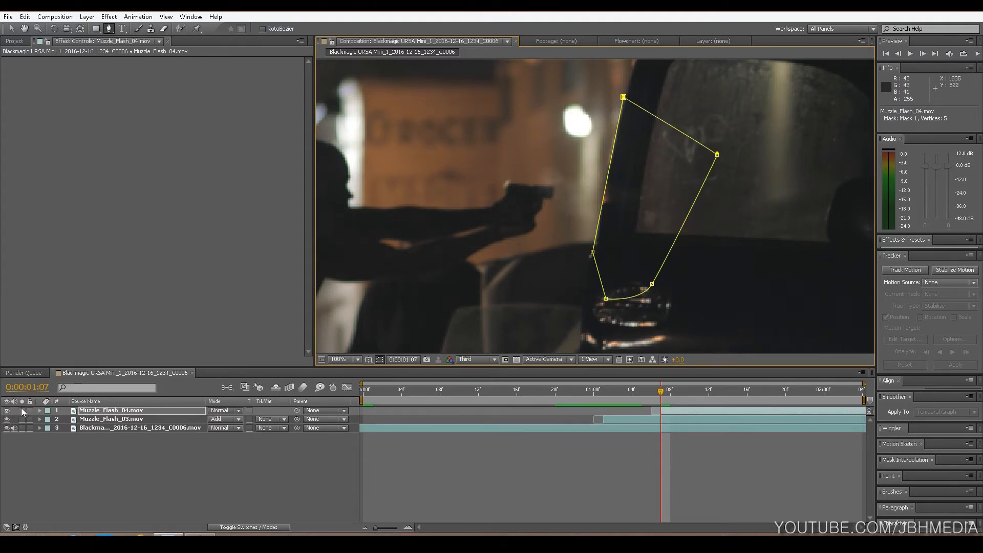
Set the mask on the Muzzle_Flash_04 layer to Subtract and hide the mask outlines to check the flash behind the door
click(39, 410)
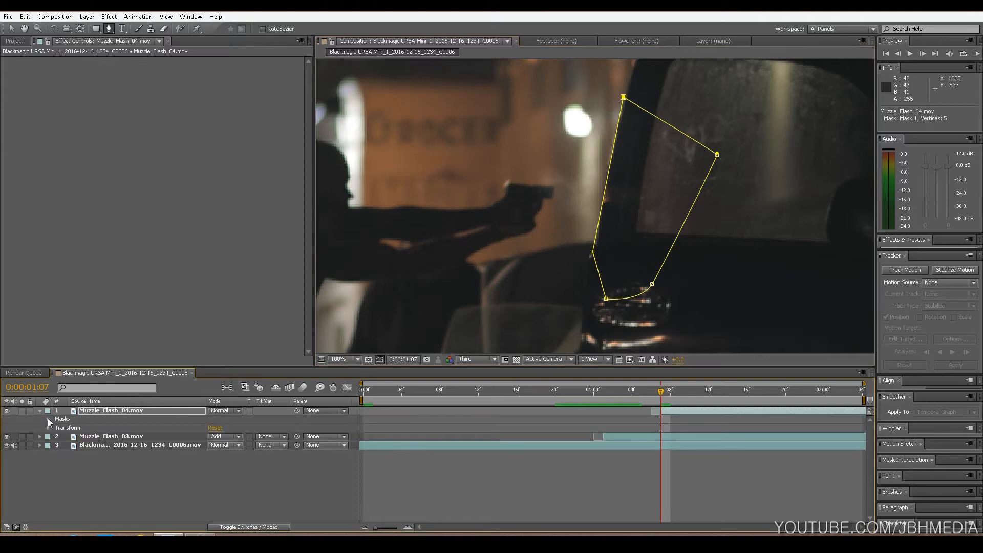
click(49, 419)
click(225, 428)
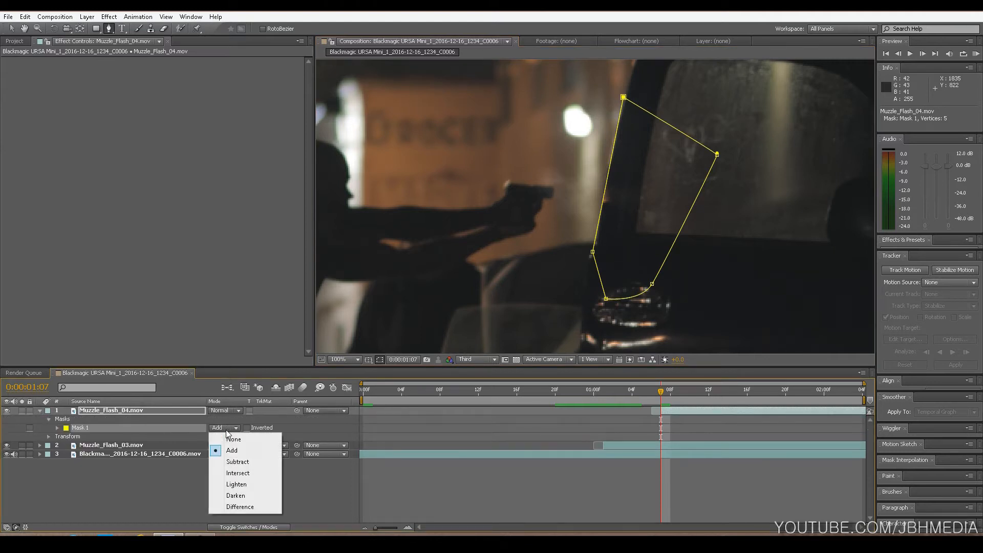
click(228, 462)
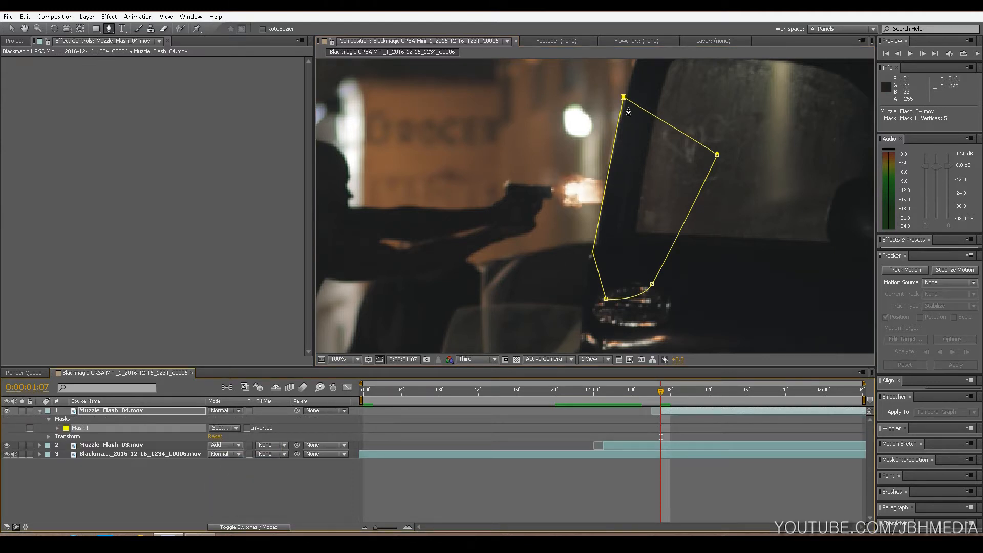
click(379, 359)
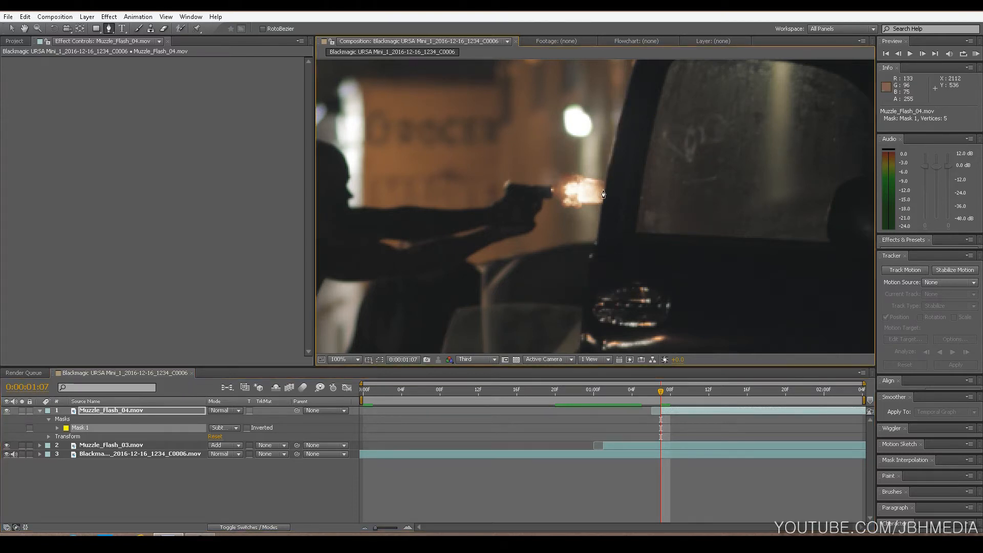
click(40, 410)
Copy the Directional Blur effect from the Muzzle_Flash_03 layer and paste it onto the Muzzle_Flash_04 layer
click(118, 419)
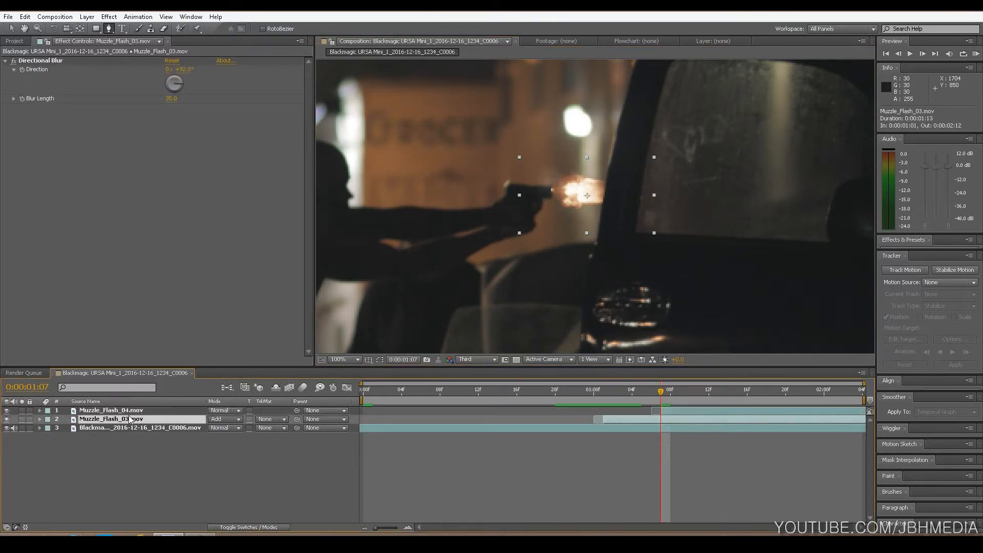
click(132, 411)
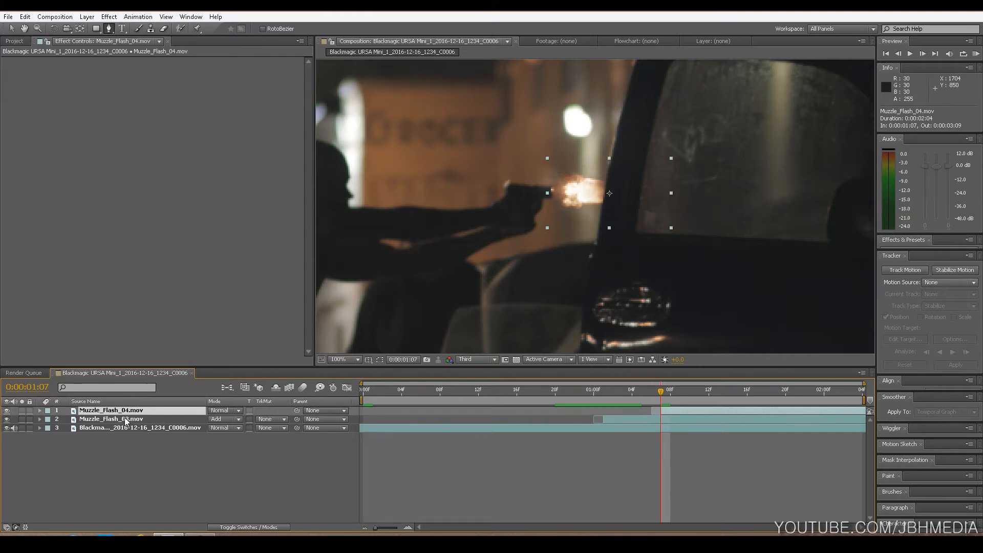
click(123, 421)
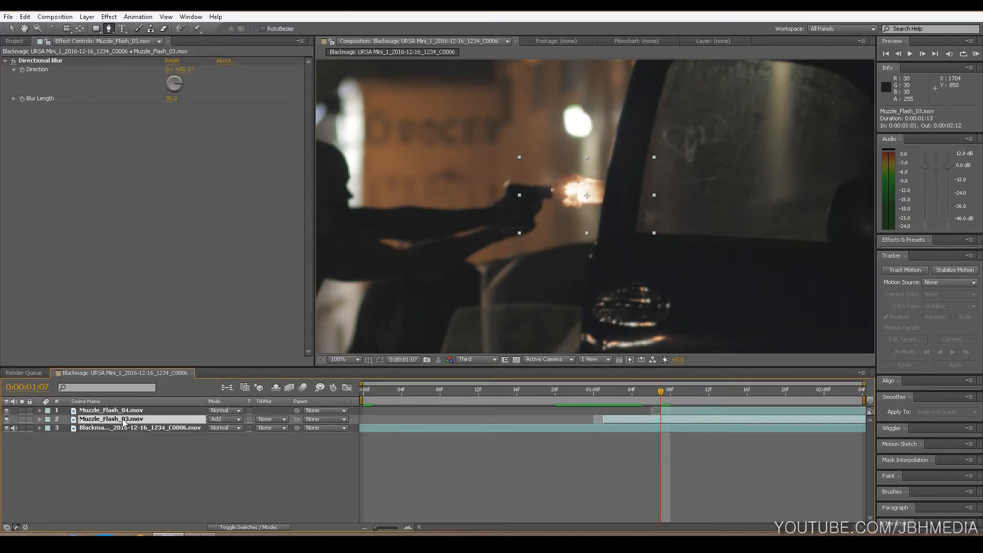
click(39, 60)
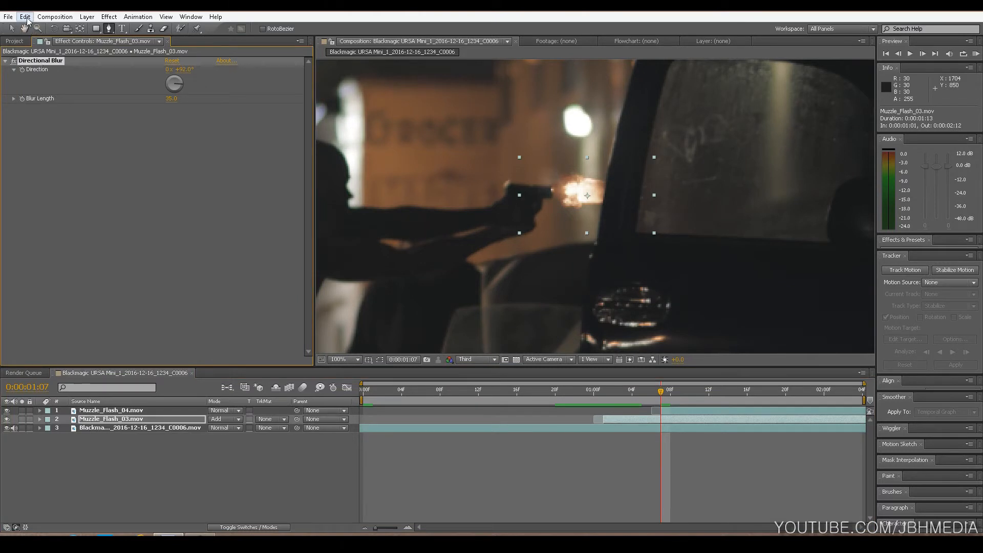
click(25, 17)
click(42, 78)
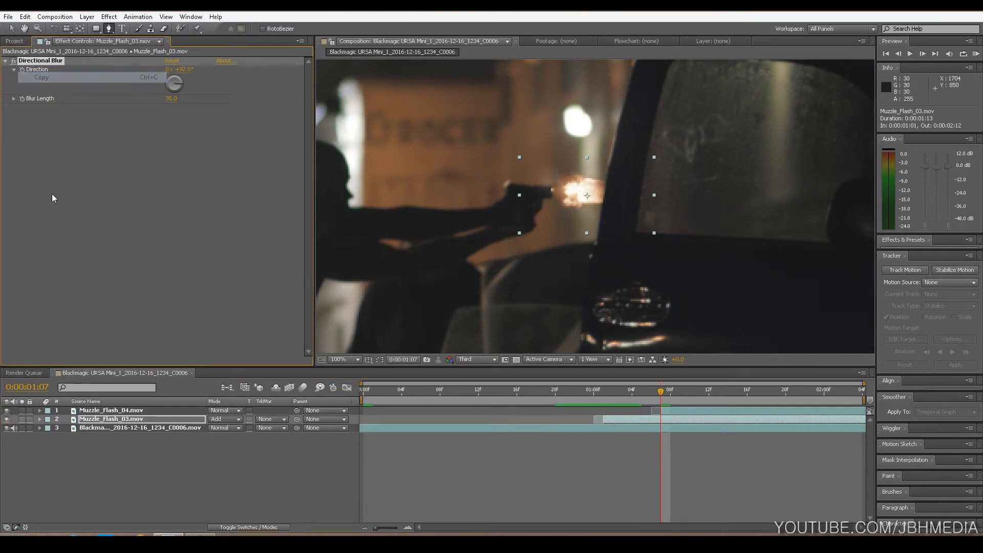
click(112, 410)
click(25, 17)
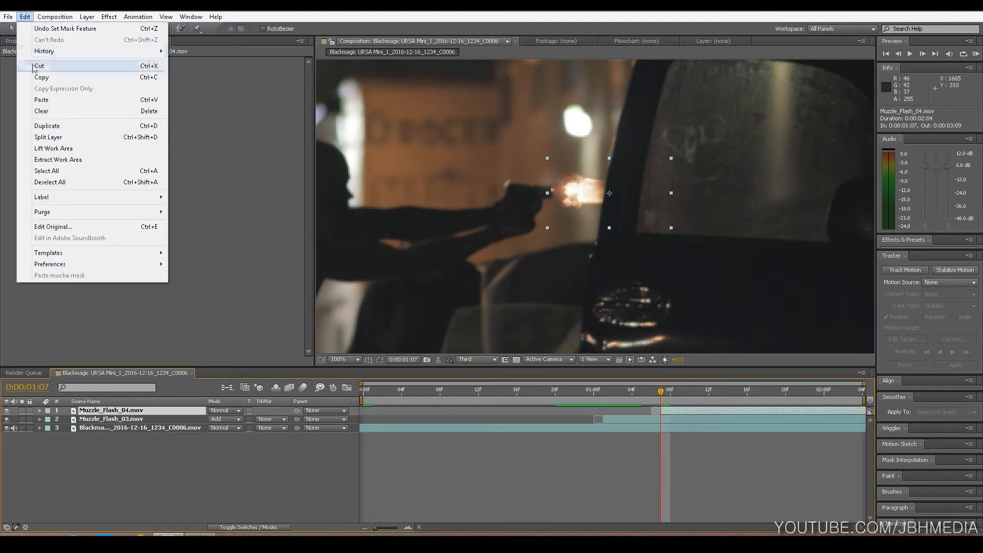
click(41, 100)
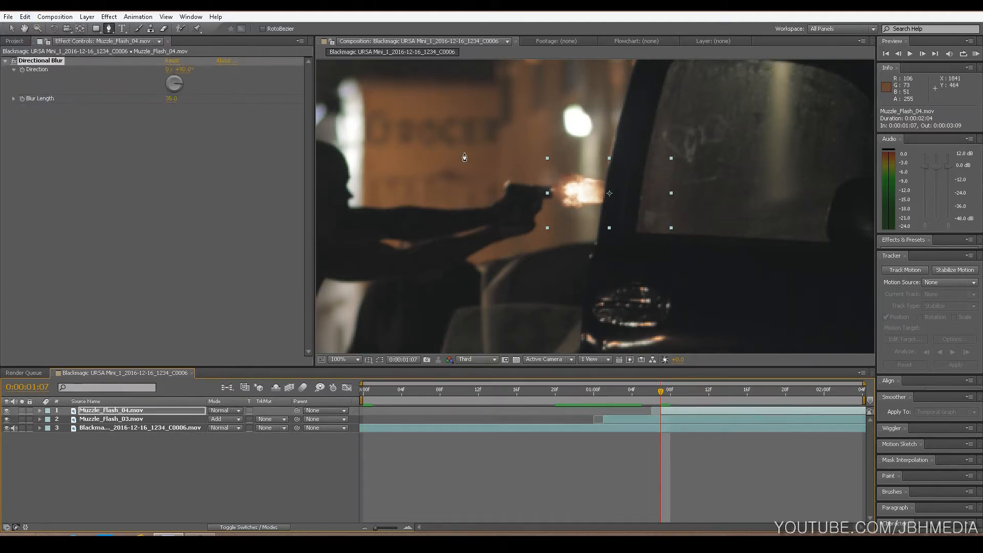
Set the Muzzle_Flash_04 layer's blending mode to Add
click(157, 430)
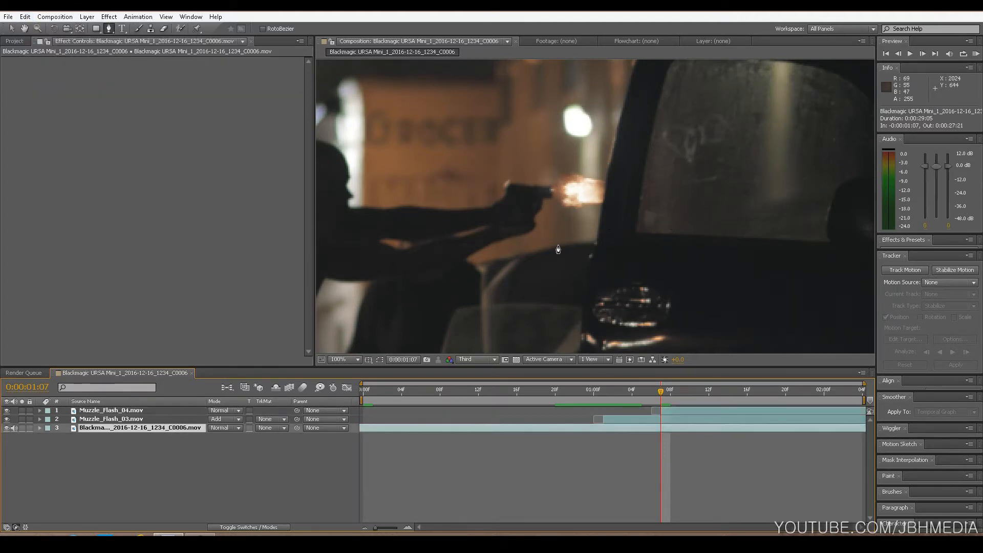
scroll(558, 249, down, 1)
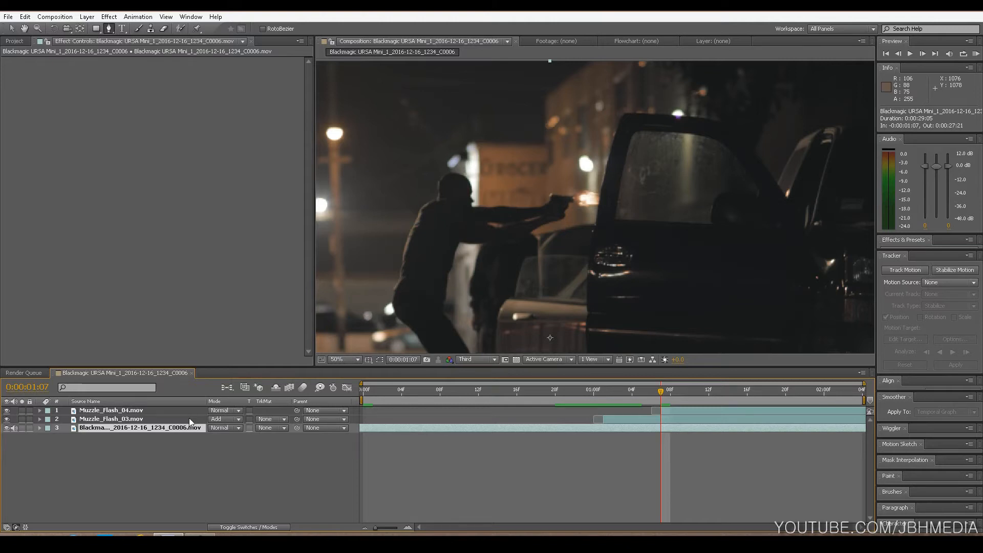
click(231, 412)
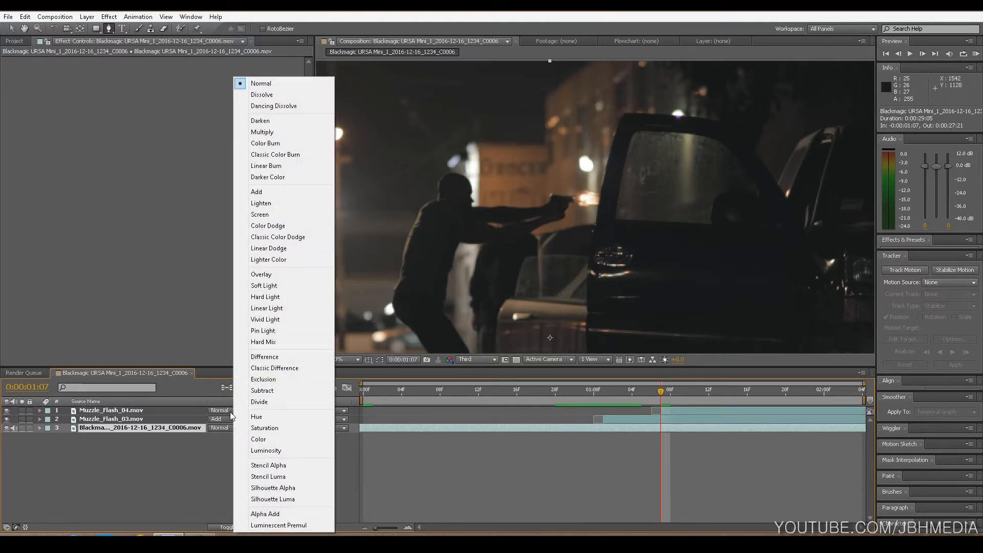
click(259, 192)
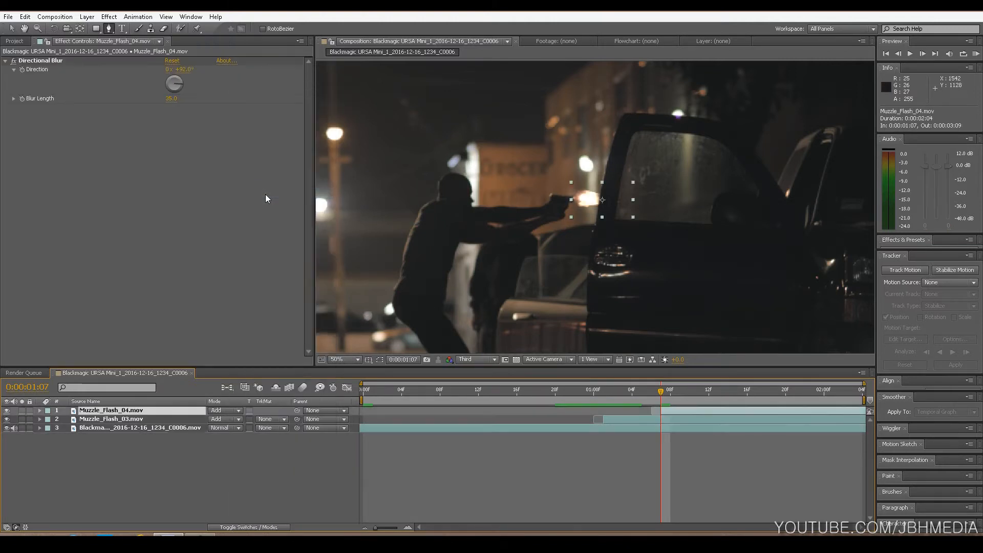
Duplicate the Blackmagic night clip layer and set the upper copy's blending mode to Add
click(180, 428)
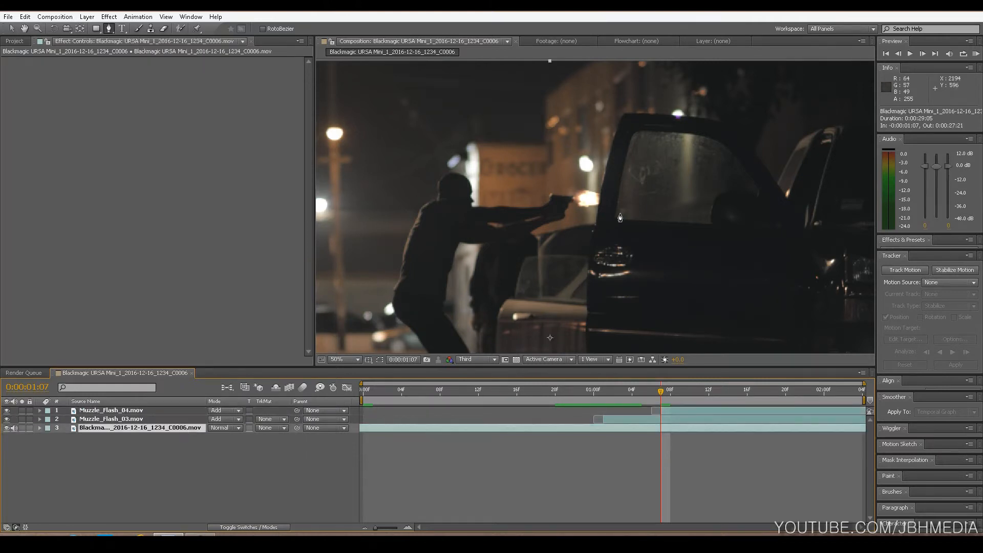
key(comma)
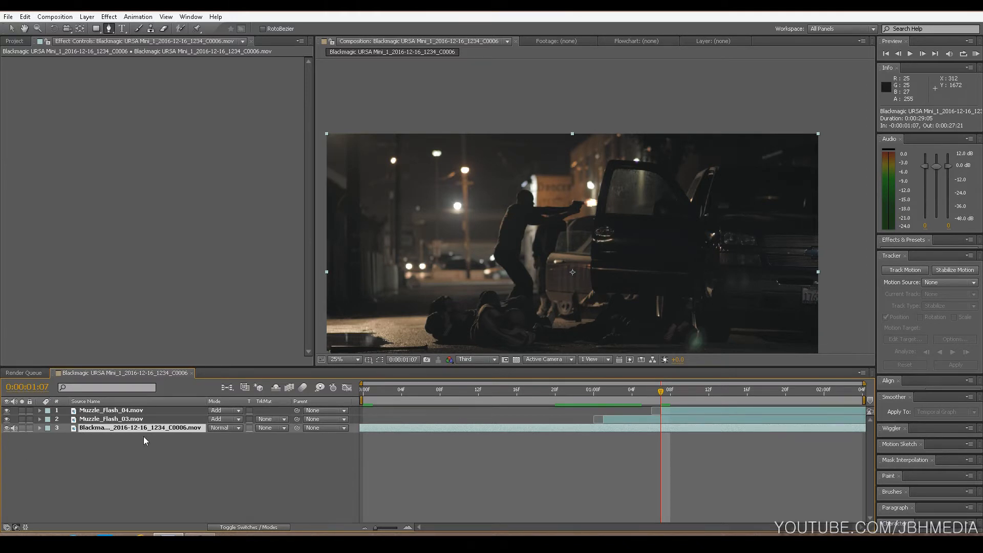
key(ctrl+d)
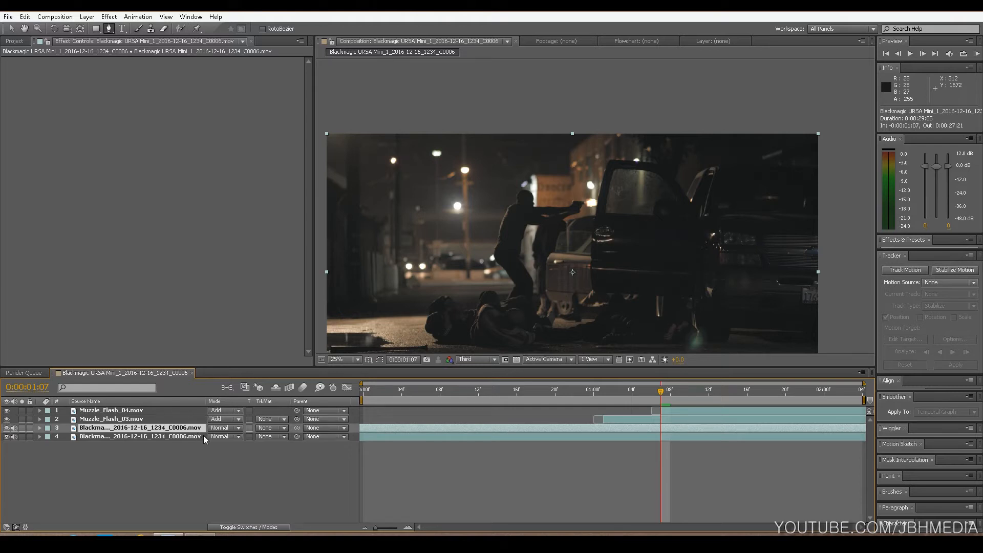
click(226, 428)
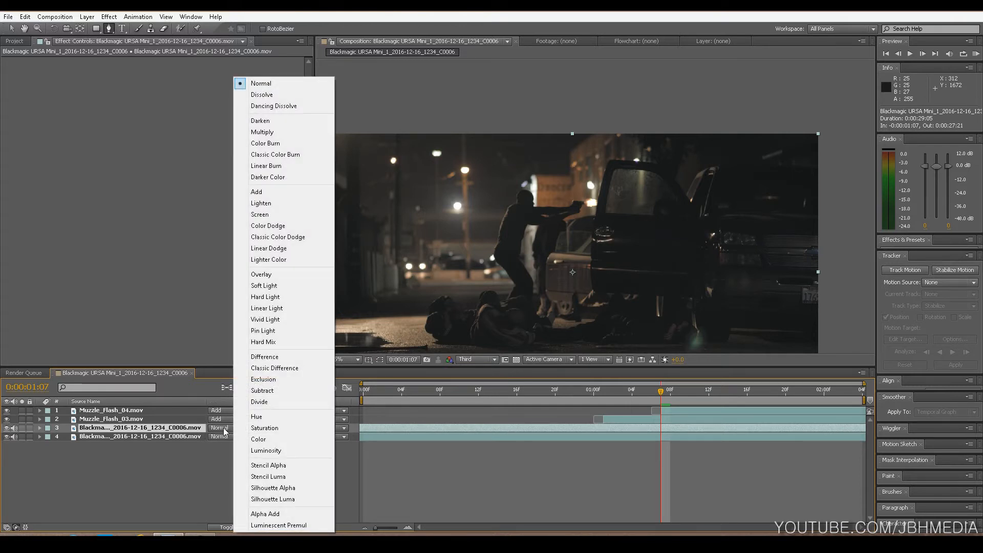
click(263, 192)
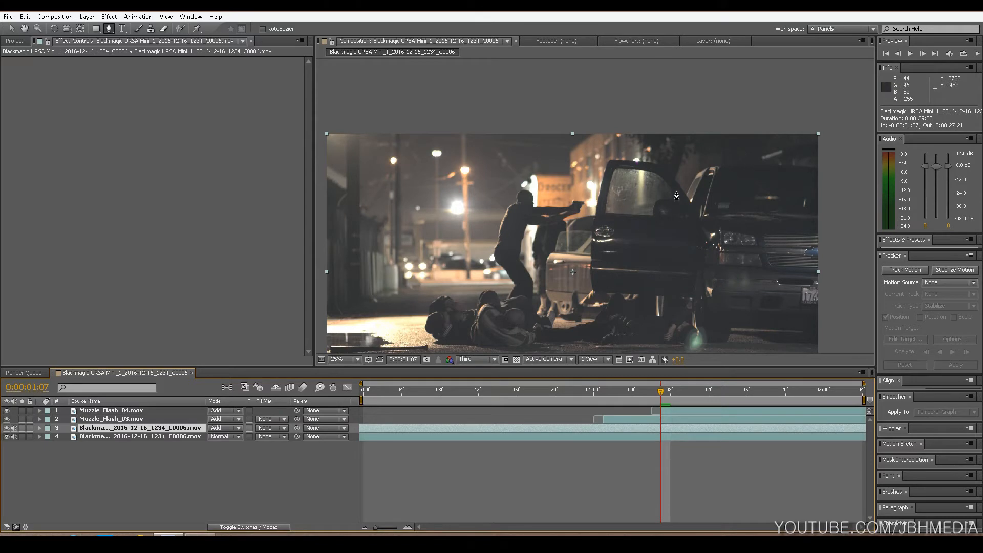
Draw a closed ten-point mask around the car door's window glass on the upper clip copy, and check it with the outline hidden
click(613, 167)
click(603, 215)
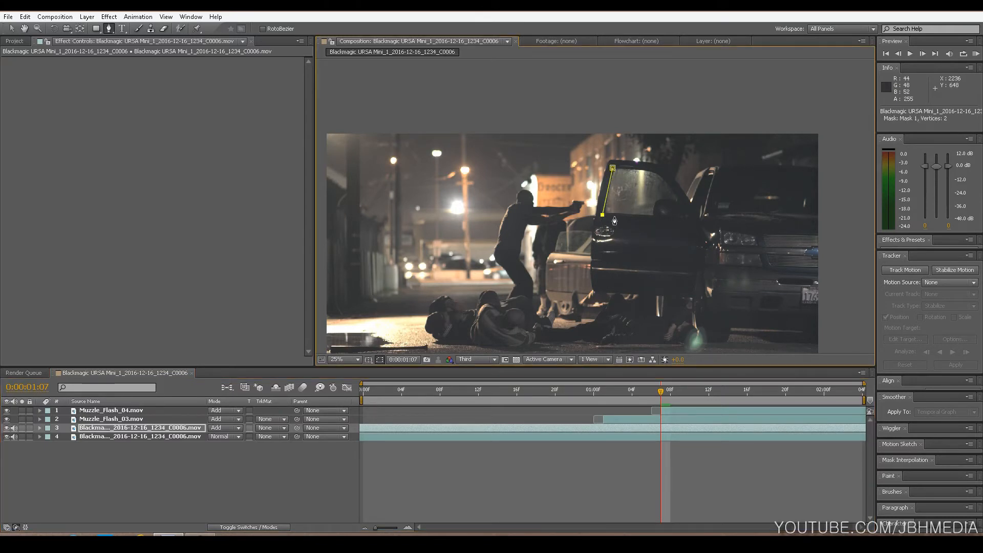
click(645, 218)
click(654, 216)
click(656, 204)
click(664, 200)
click(676, 197)
click(669, 185)
click(642, 169)
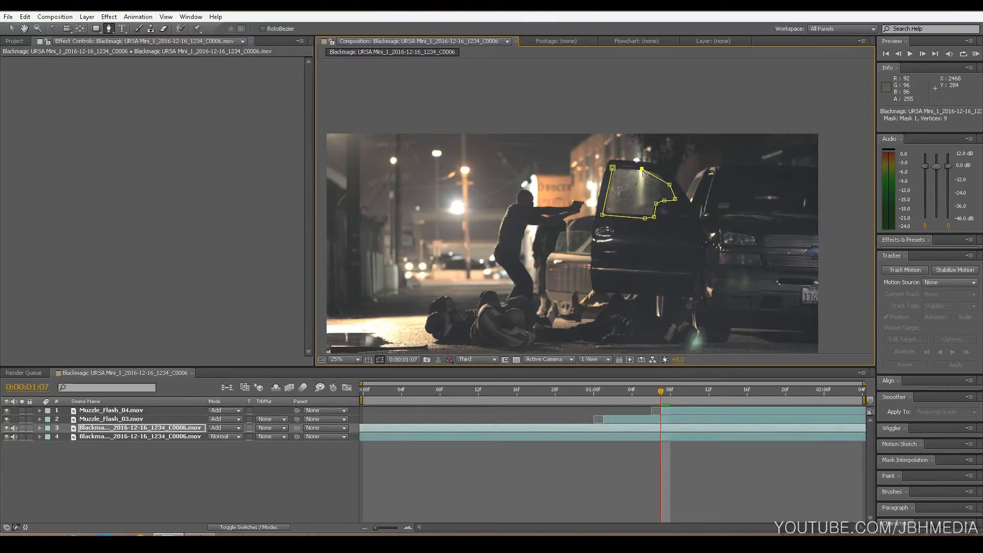
drag(642, 169, 620, 169)
click(613, 168)
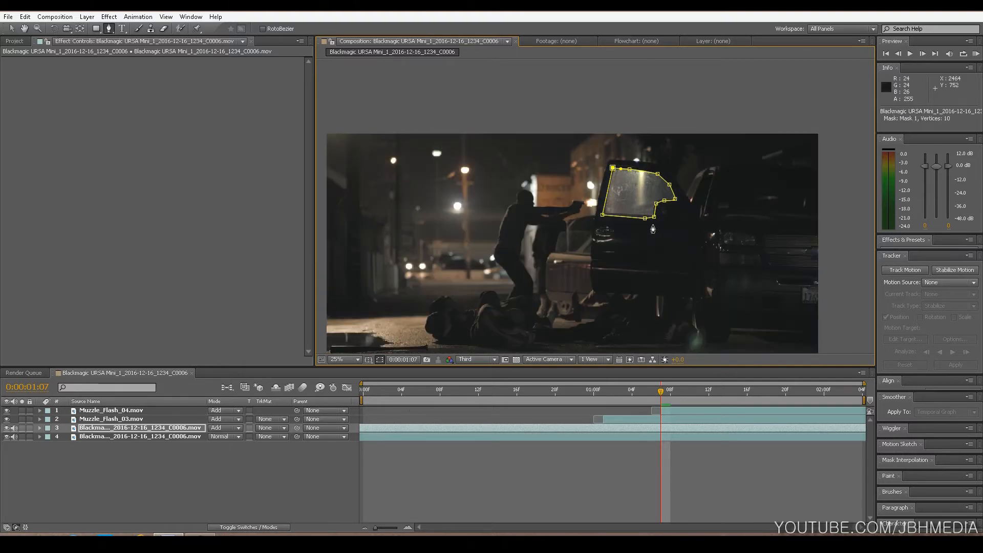
scroll(595, 205, up, 2)
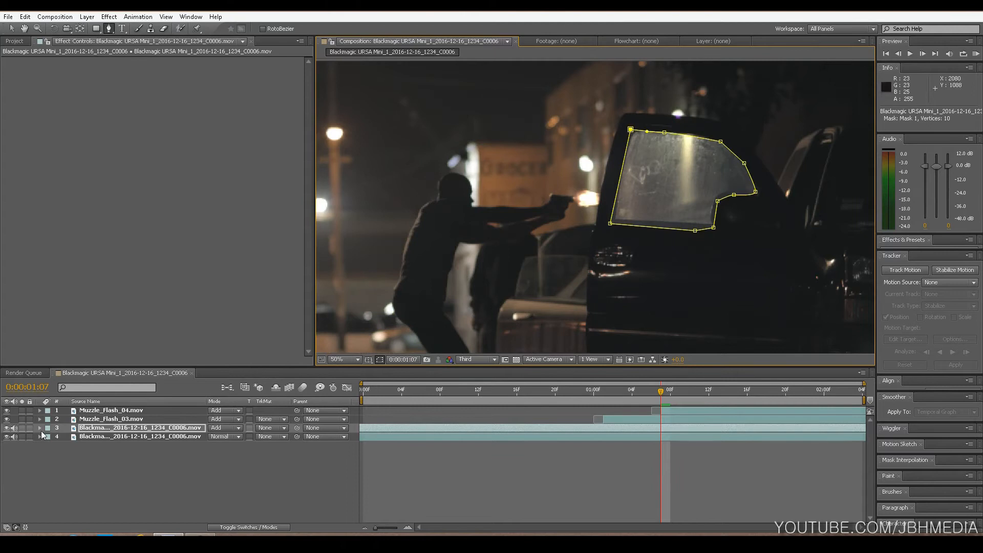
click(379, 359)
scroll(666, 214, down, 2)
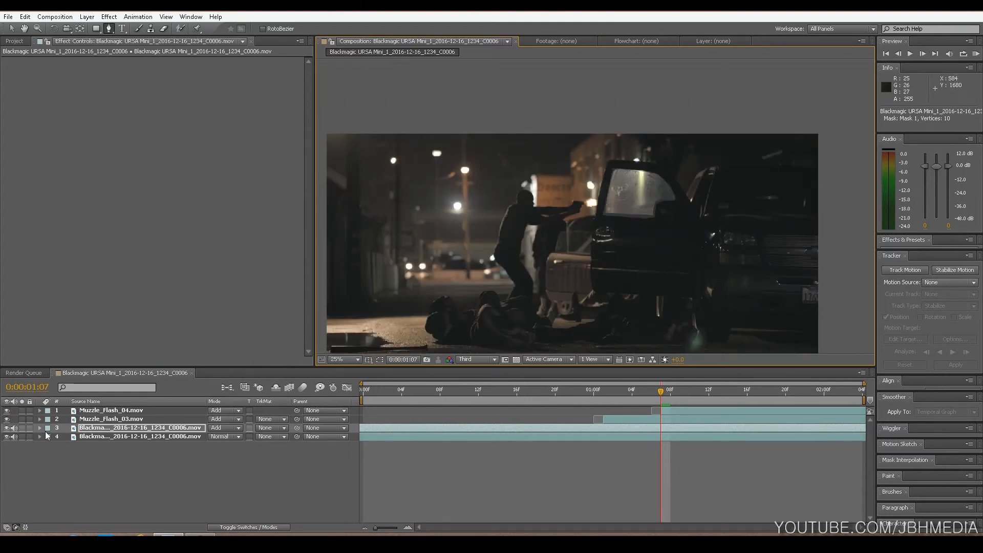
Set the window mask's feather to 25 pixels on the upper clip copy
click(36, 429)
click(40, 428)
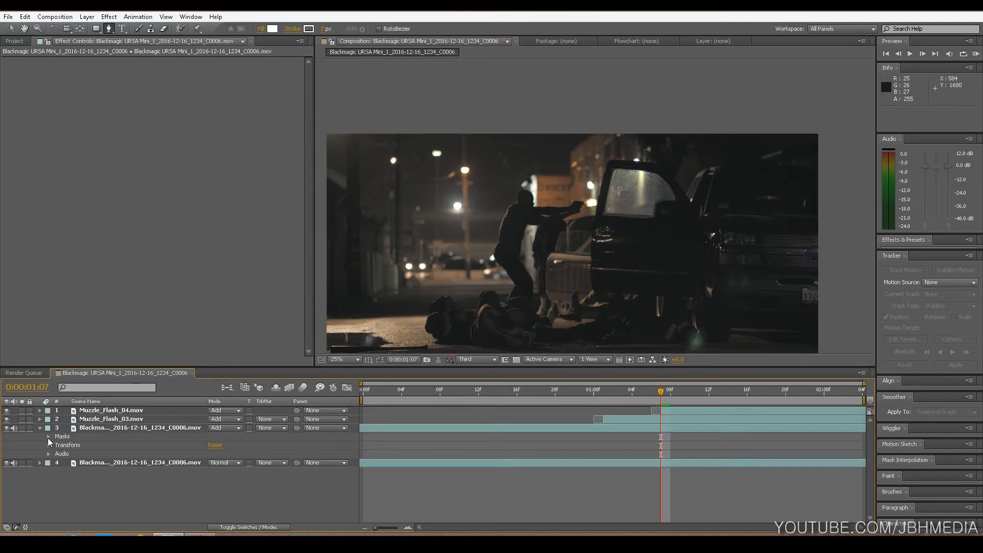
click(48, 437)
click(57, 445)
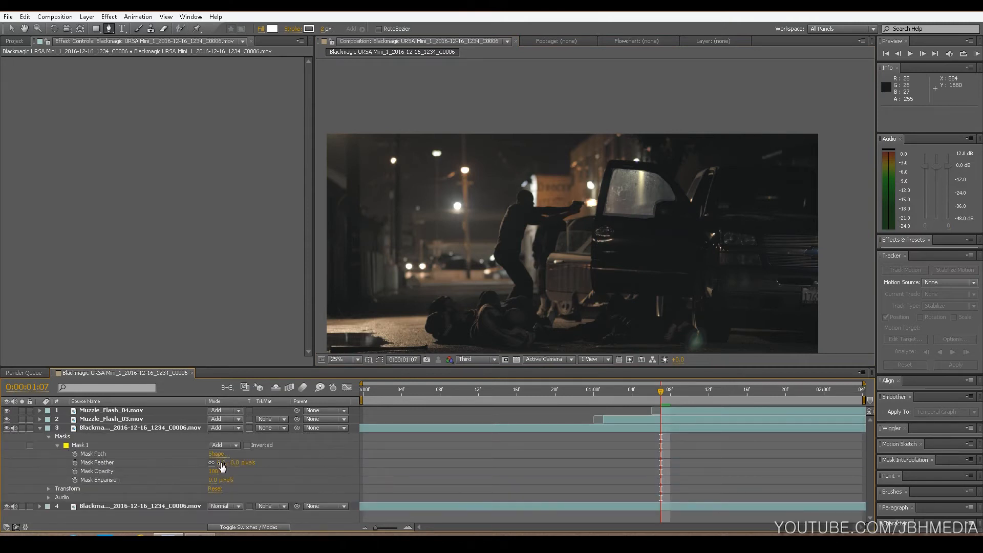
click(229, 462)
key(Return)
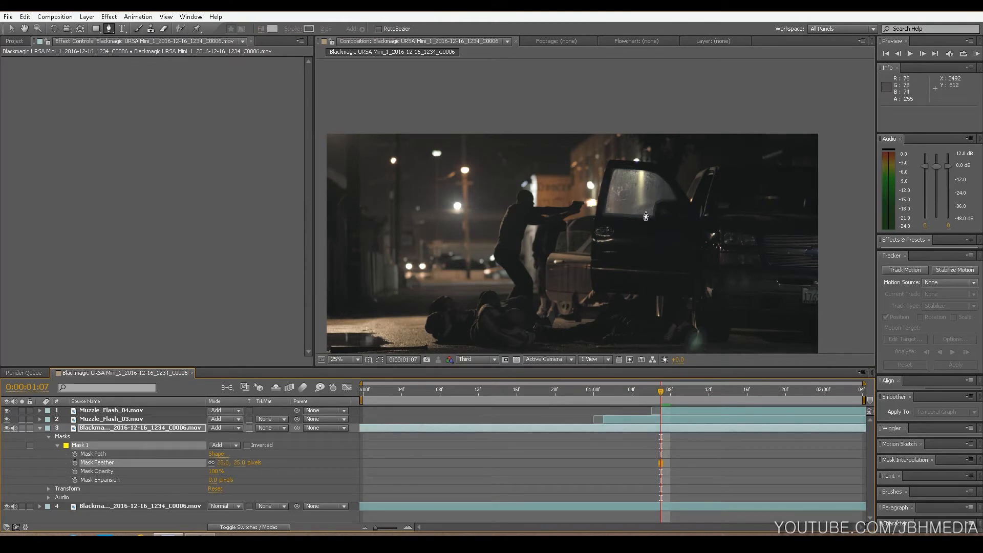
Set the window mask's expansion to -10 pixels and check the brightened glass up close
click(212, 480)
key(Return)
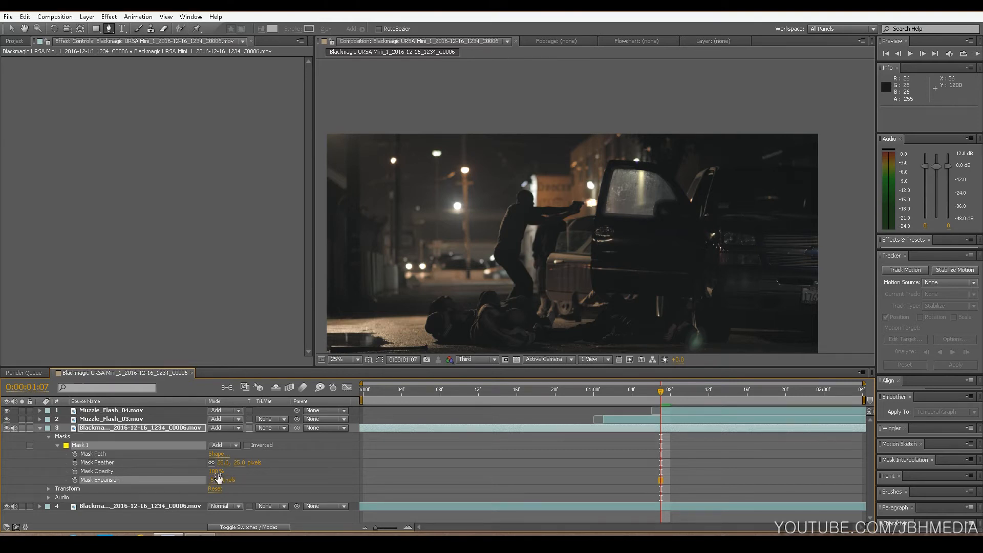
click(217, 479)
text(-10)
key(Return)
scroll(676, 232, up, 2)
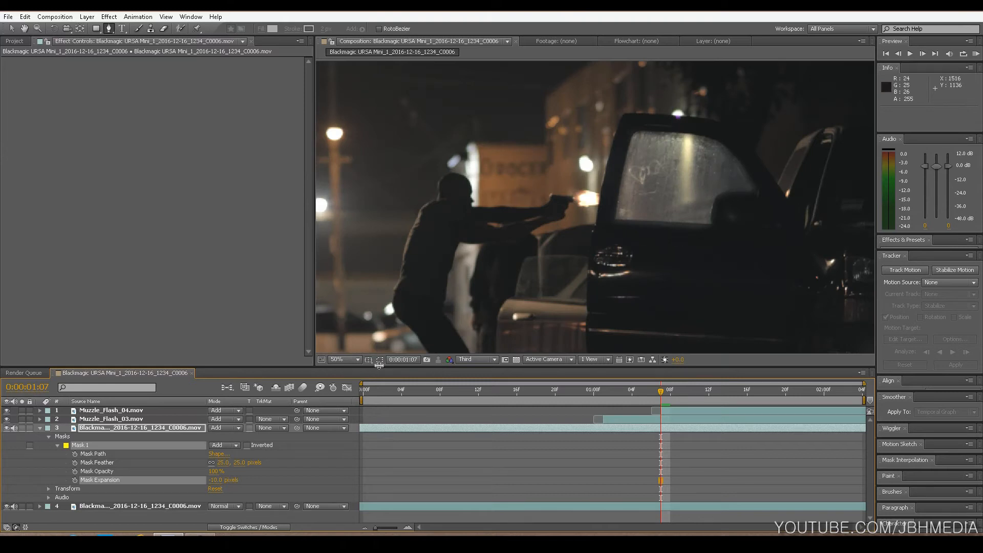
Show the mask outline and adjust four window mask points along the lower edge, left corners and upper-right curve to fit the glass
click(379, 360)
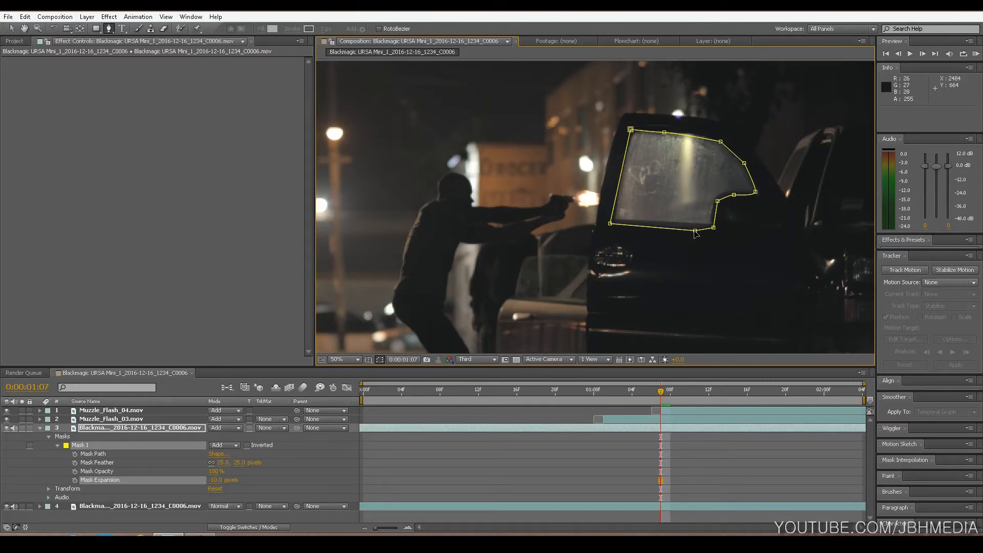
drag(695, 231, 694, 224)
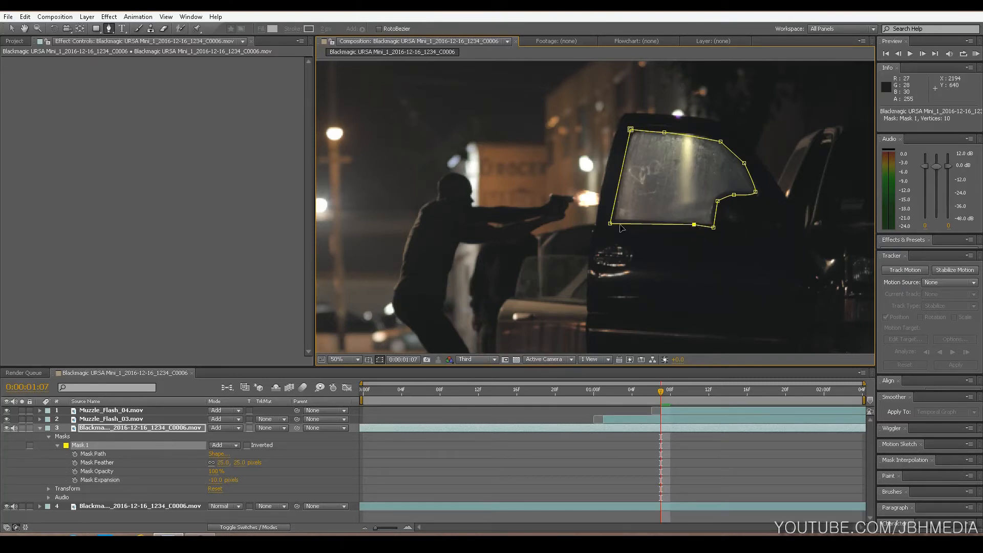
drag(610, 224, 614, 220)
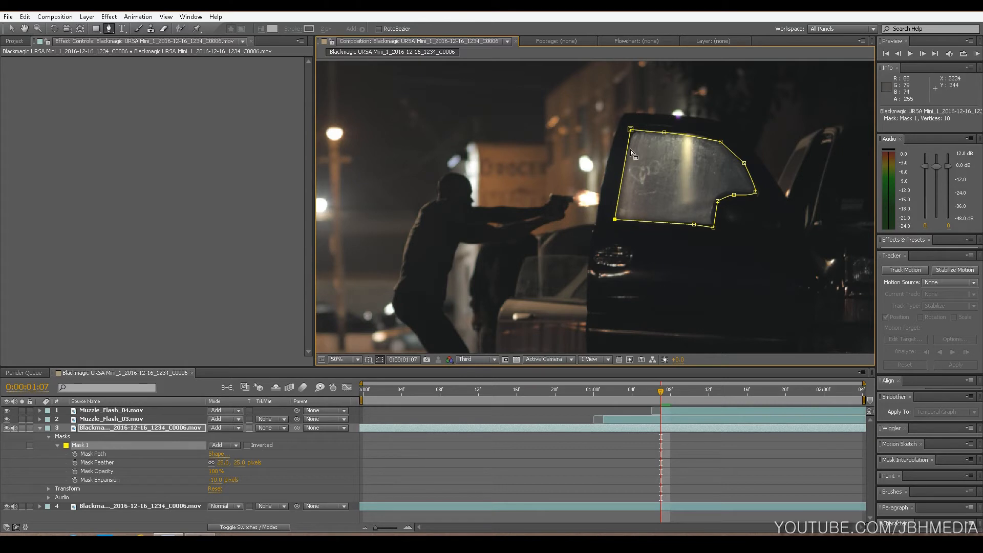
drag(632, 132, 634, 133)
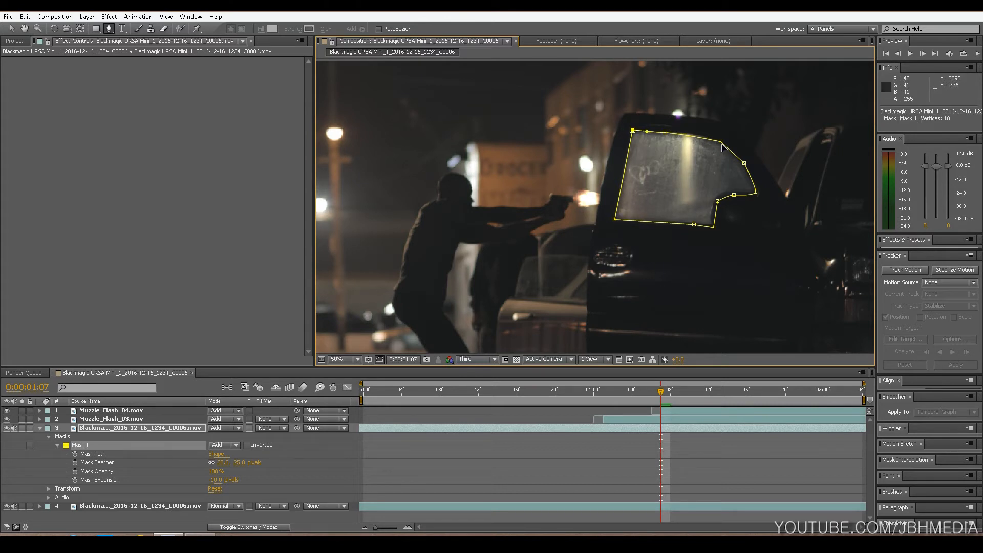
drag(722, 144, 712, 141)
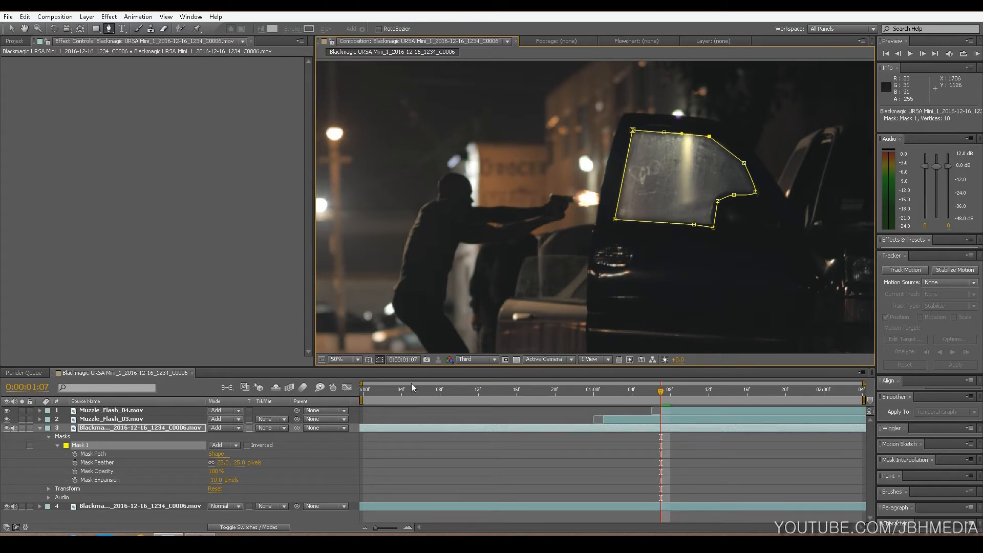
Hide the mask outline and check the brightened window glass across the whole frame and up close
click(380, 359)
scroll(699, 194, down, 1)
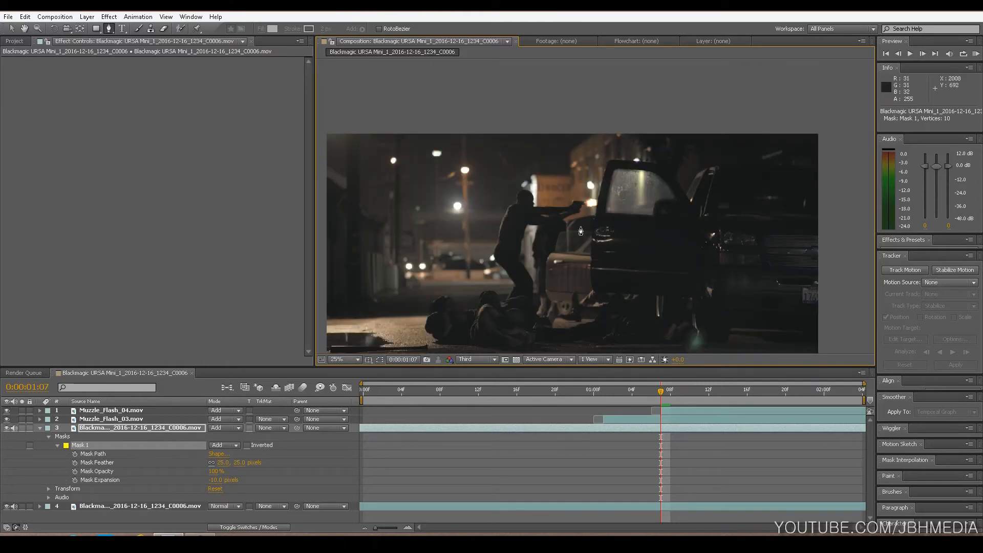
scroll(580, 231, up, 1)
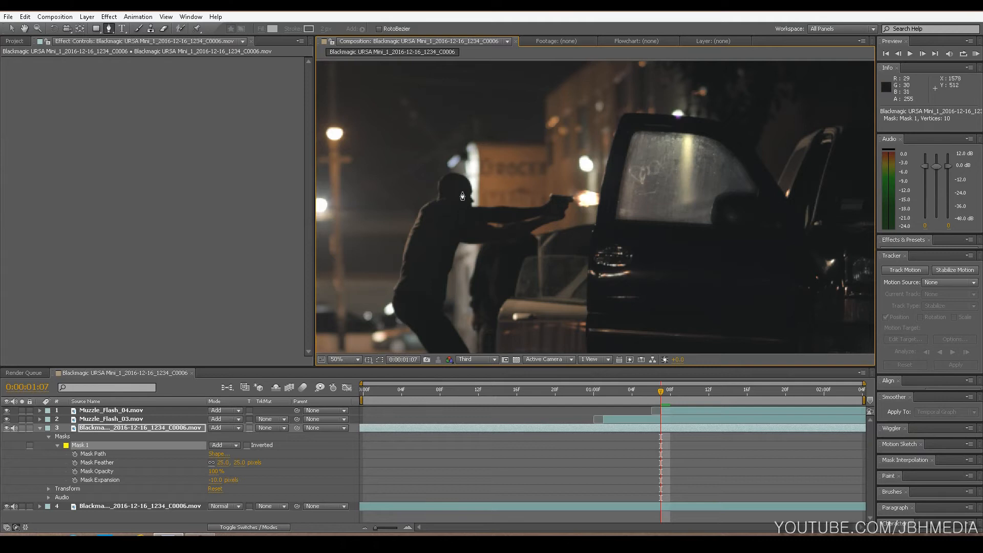
Draw a closed 18-point mask on the upper clip copy from the shooter's head down his body, along the ground, up the door edge and past the gun
click(466, 181)
click(461, 197)
click(456, 212)
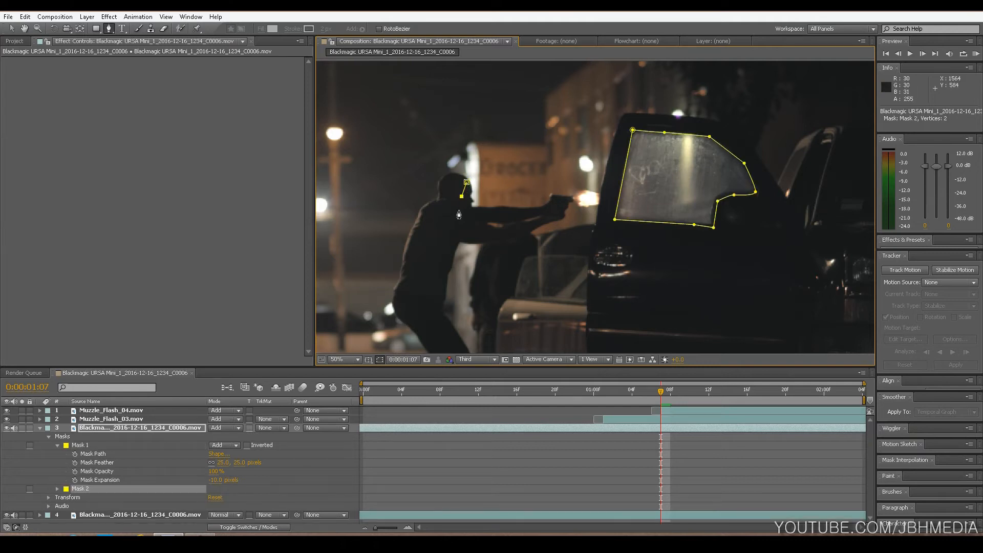
click(449, 242)
click(438, 280)
click(432, 315)
scroll(437, 335, down, 1)
click(524, 304)
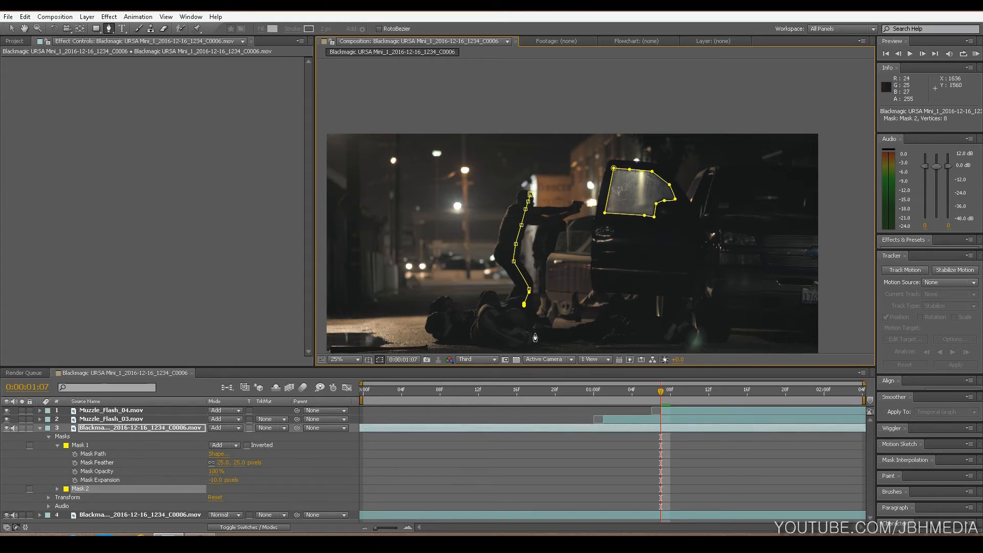
click(532, 337)
click(573, 341)
drag(602, 331, 587, 292)
click(592, 269)
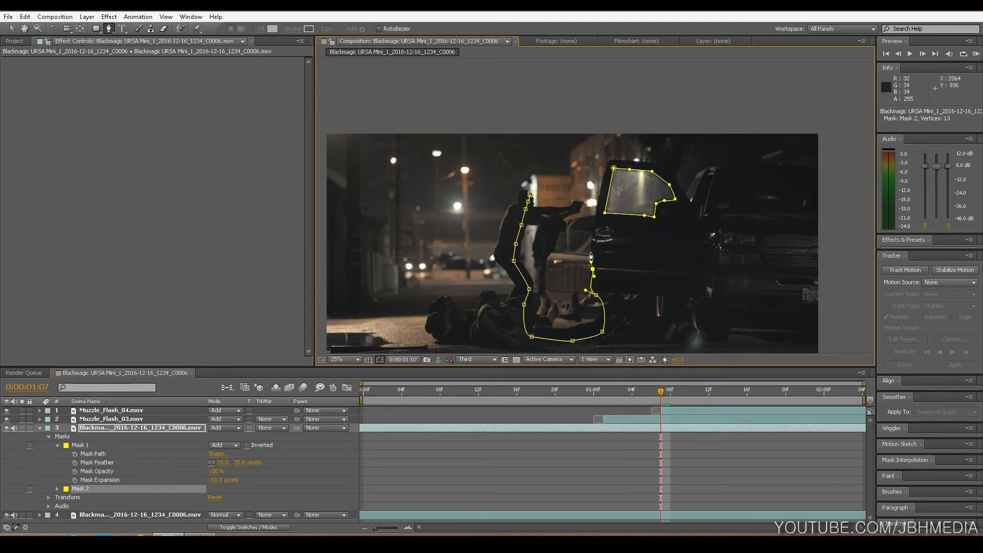
click(591, 245)
click(592, 225)
click(597, 193)
click(570, 194)
drag(553, 200, 546, 200)
click(532, 195)
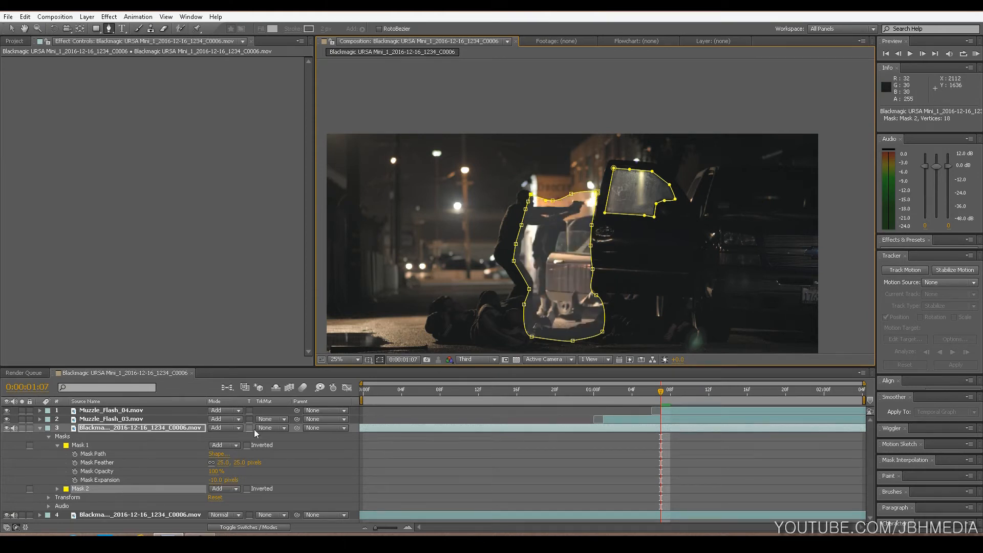
Hide the mask outlines and set the second mask's feather to 40 and finally 137 pixels, and collapse the layer's properties
click(379, 360)
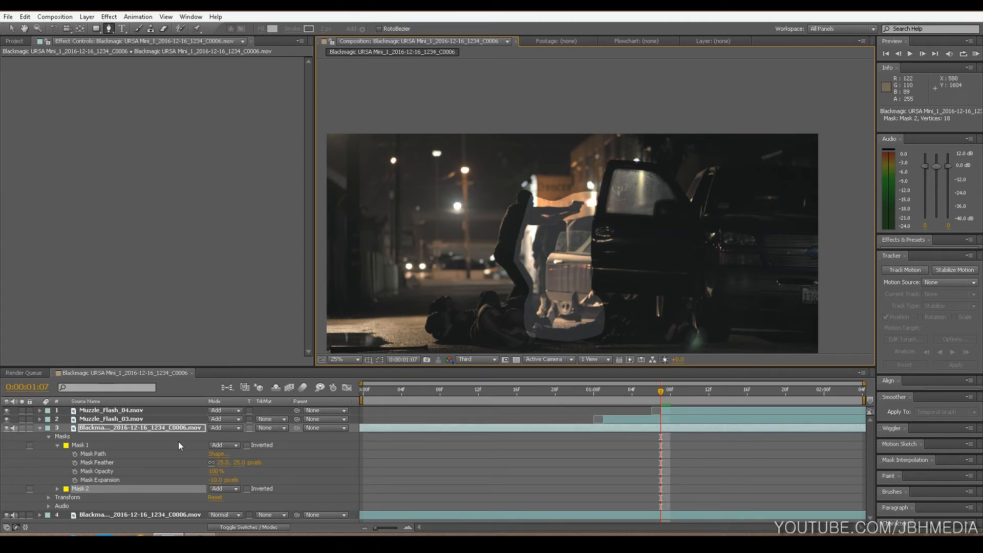
click(57, 489)
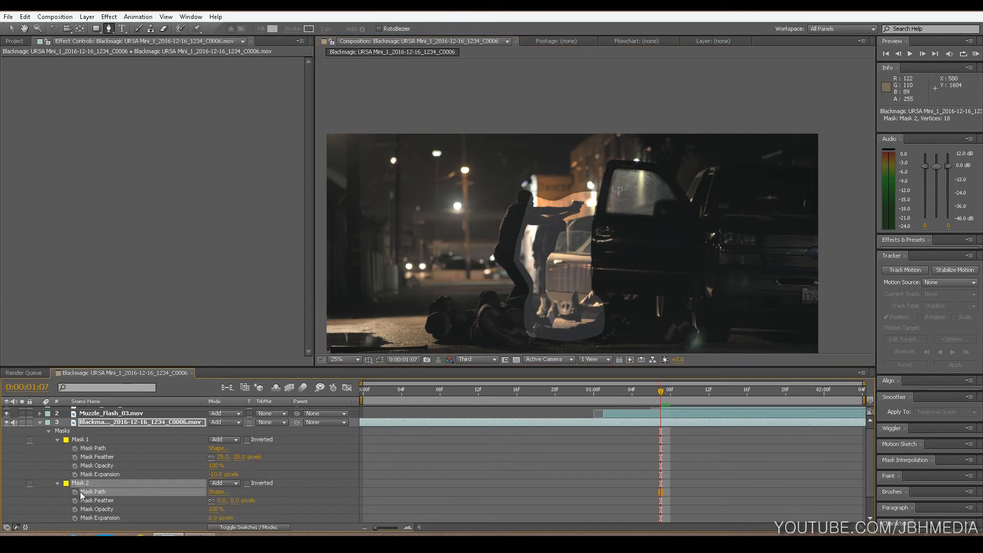
scroll(229, 474, down, 3)
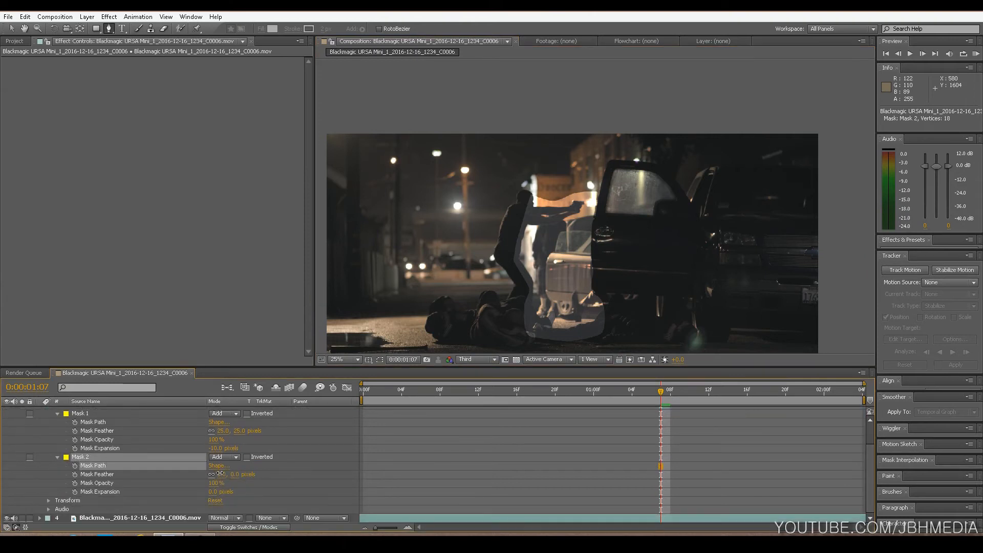
click(220, 473)
key(Return)
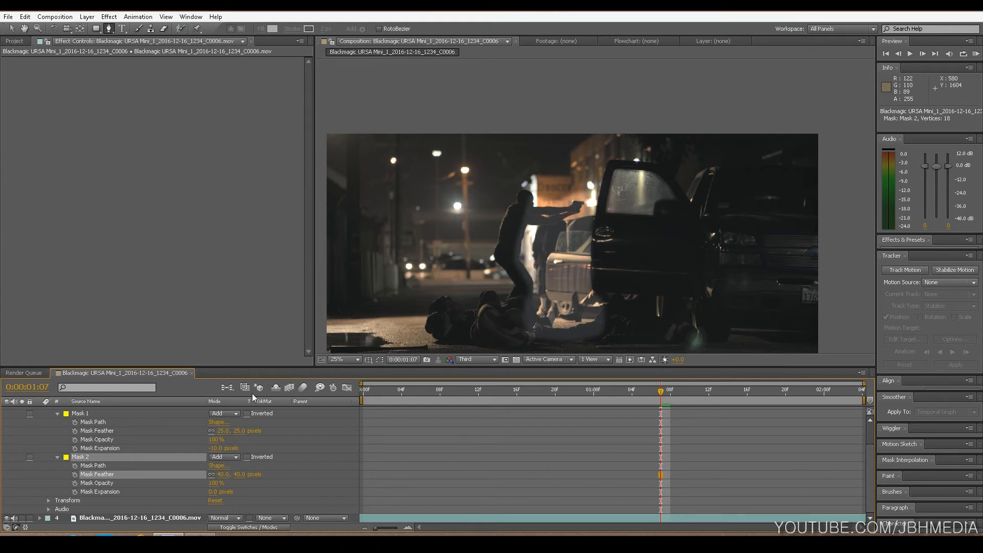
mouse_move(220, 474)
mouse_down()
mouse_move(241, 478)
mouse_move(234, 474)
mouse_up()
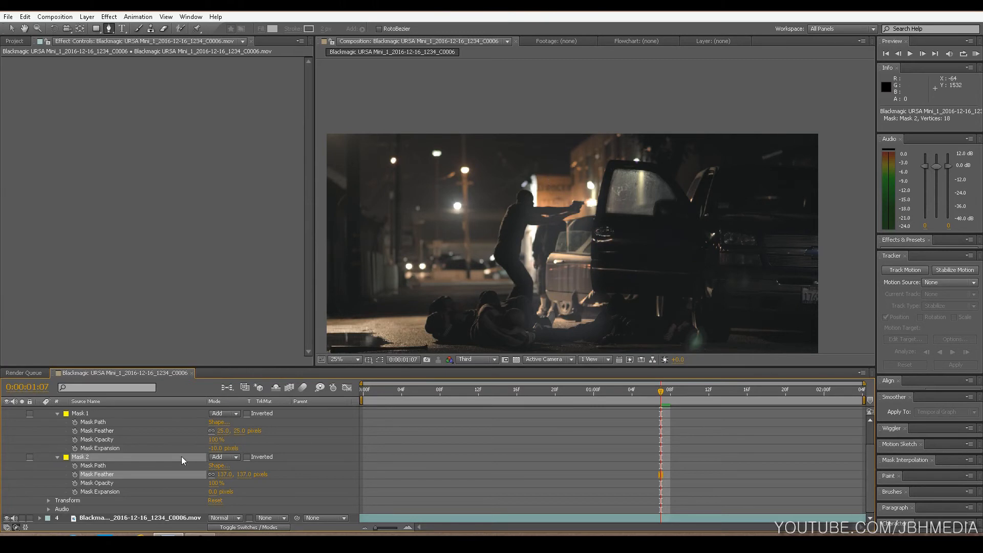
scroll(181, 456, up, 2)
click(40, 422)
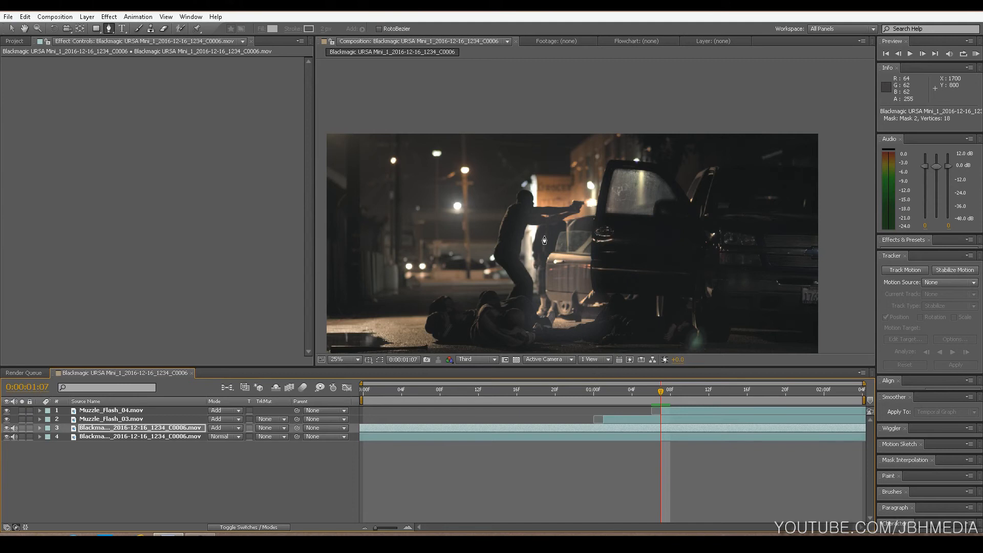
Enable opacity keyframing on the upper clip copy at 0:00:01:07 and set the opacity there to 50%
click(40, 428)
click(48, 419)
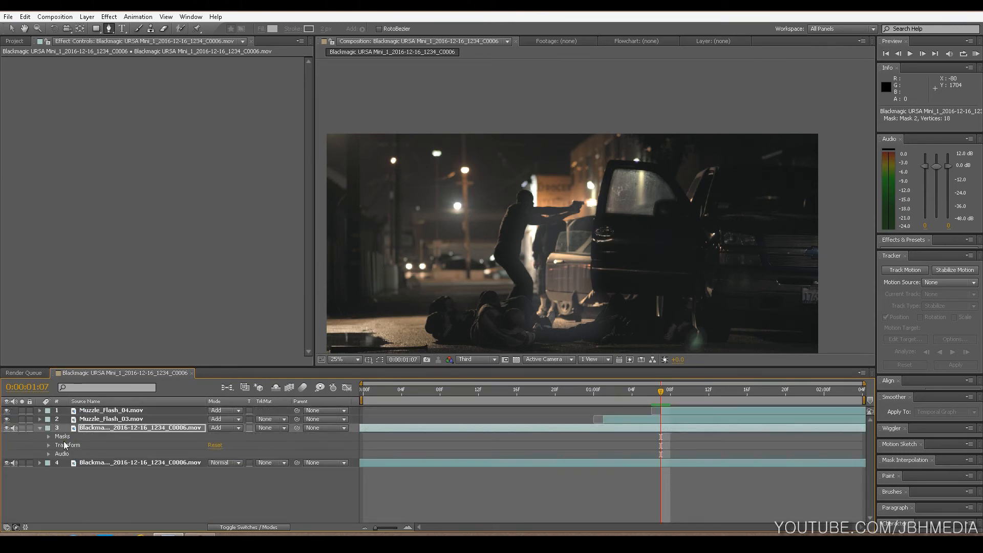
click(48, 446)
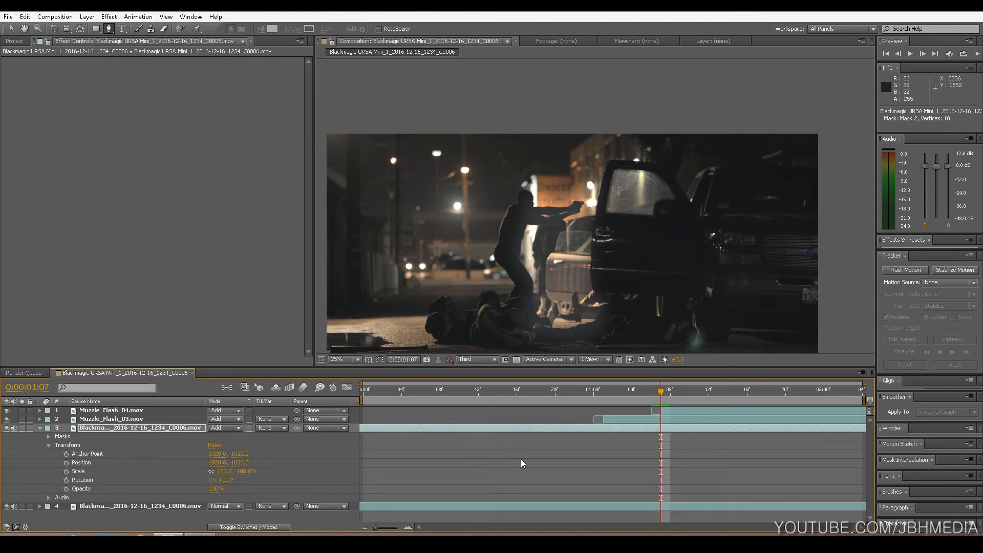
click(66, 489)
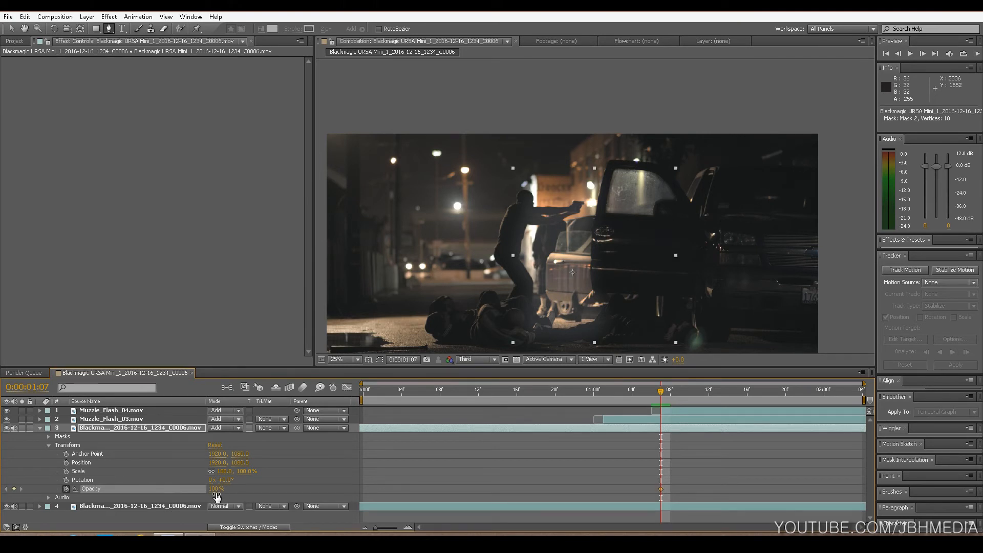
click(216, 489)
key(Return)
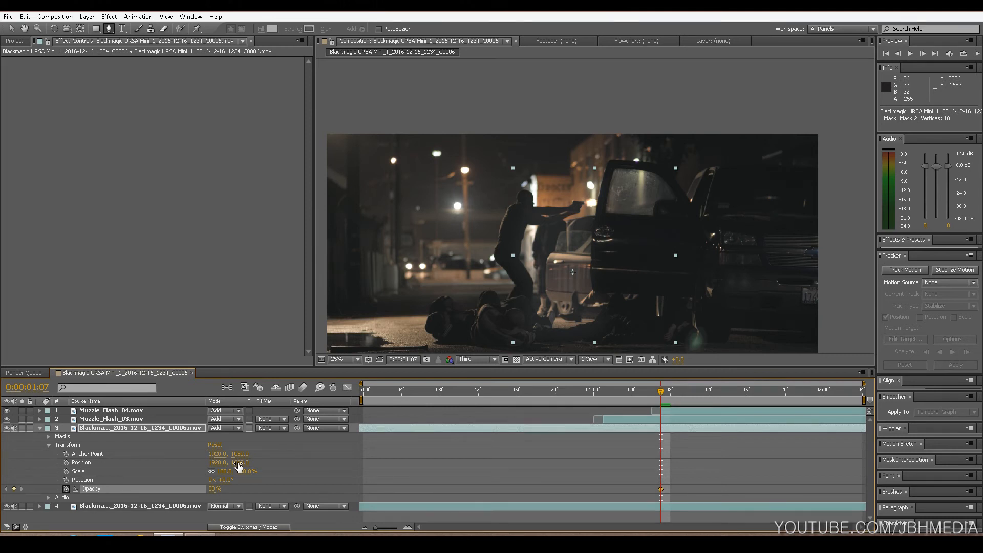
Keyframe the upper clip copy's opacity to 0% at 0:00:01:06 and at 0:00:01:08
key(Page_Up)
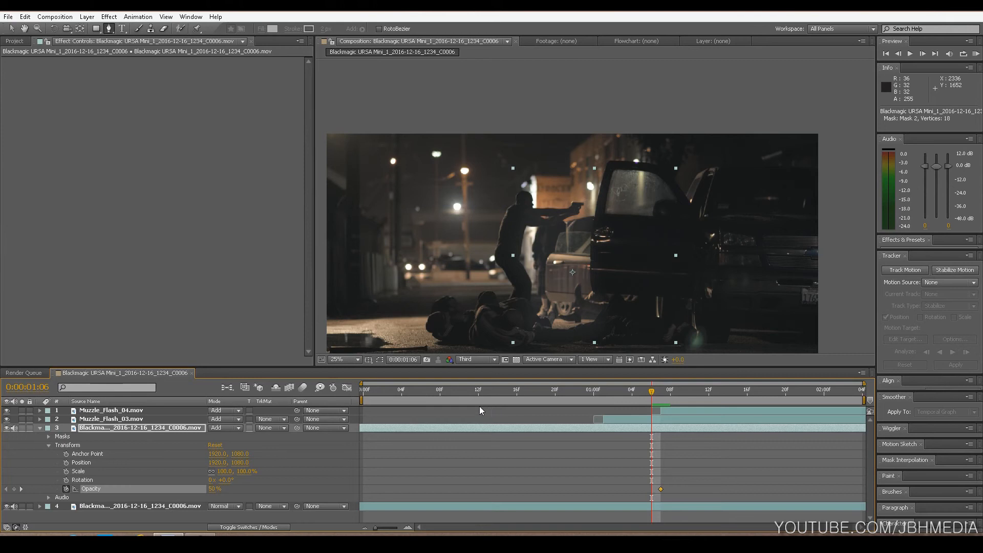
click(212, 490)
key(Return)
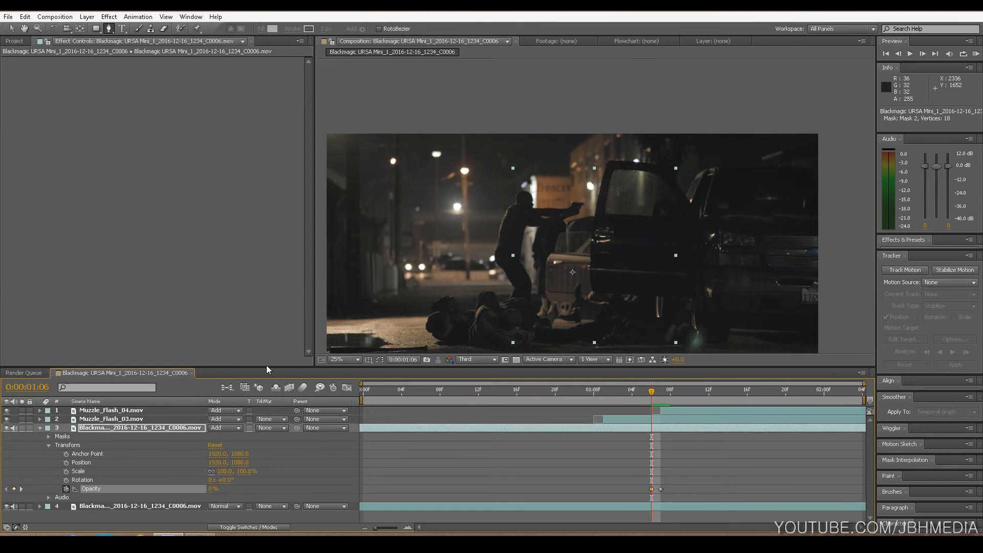
key(Page_Down)
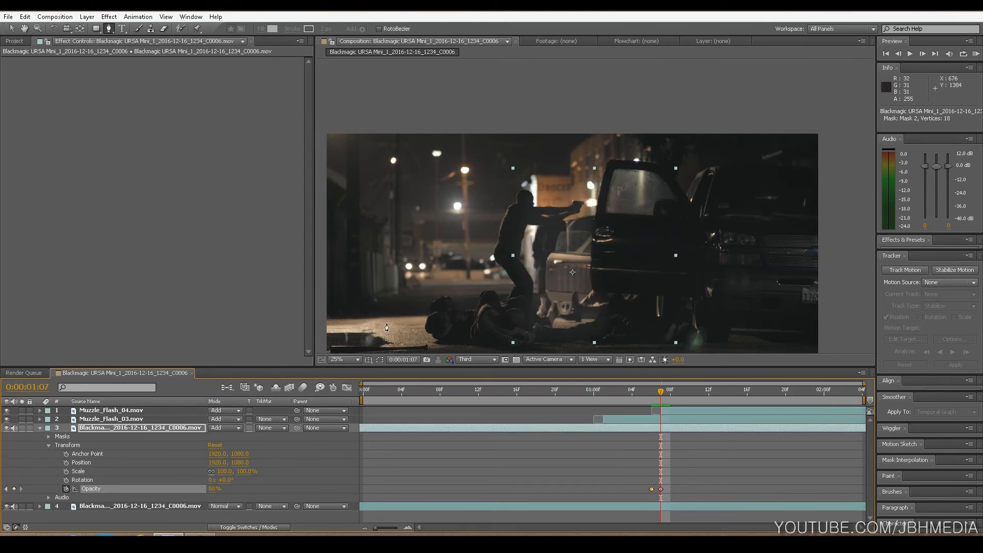
key(Page_Down)
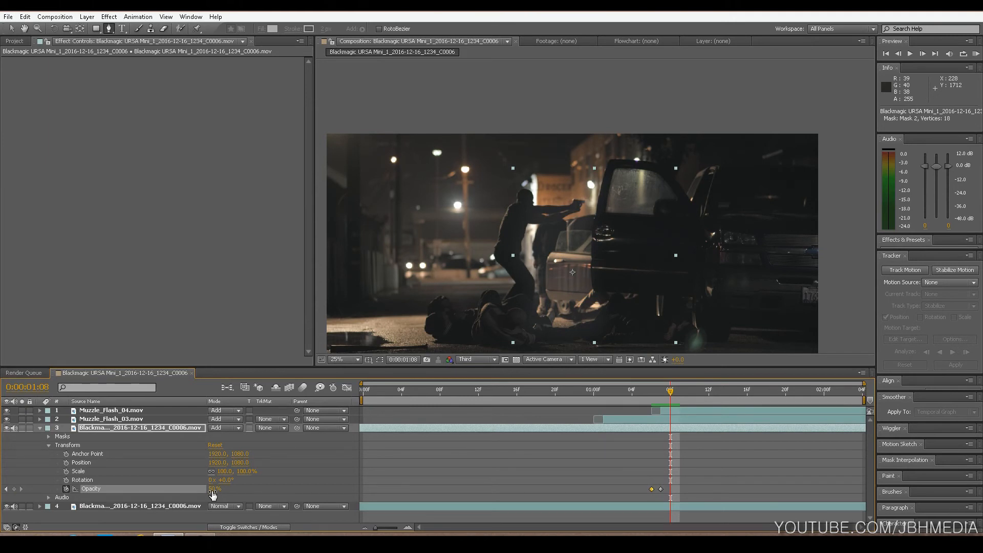
click(213, 489)
text(0)
key(Return)
Flip repeatedly between frames 0:00:01:06 and 0:00:01:07 to compare the shot without and with the flash light
key(Page_Up)
key(Page_Up)
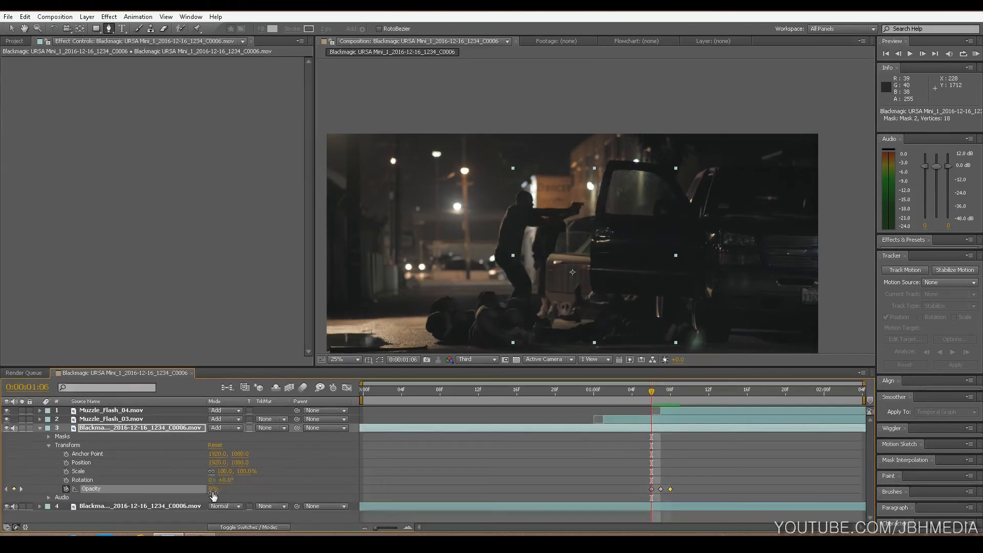
key(Page_Down)
key(Page_Up)
key(Page_Down)
key(Page_Up)
key(Page_Down)
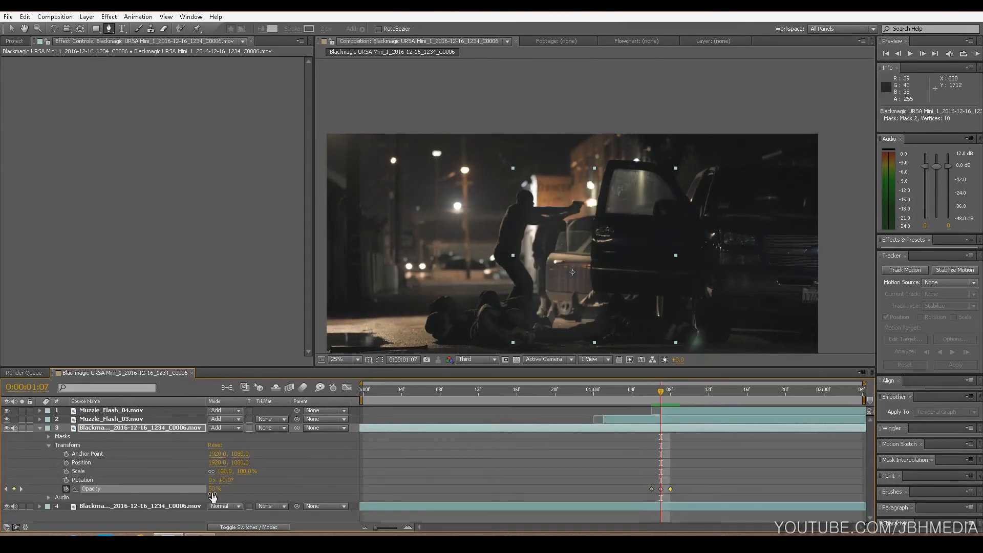
key(Page_Up)
key(Page_Down)
key(Page_Up)
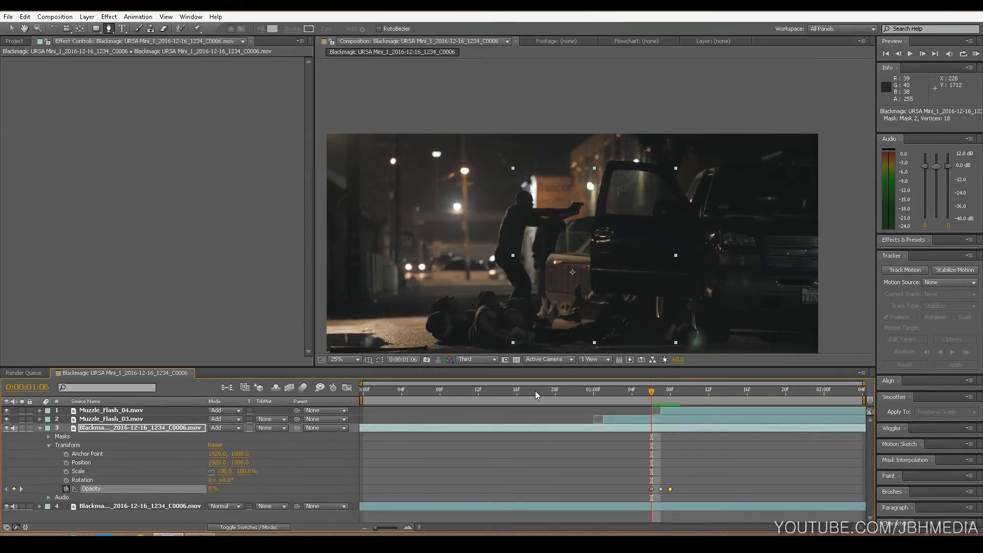
Add a 0% opacity keyframe to the upper clip copy at 0:00:01:00, one frame before the first muzzle flash
key(Page_Up)
key(Page_Up)
key(Page_Up)
key(Page_Up)
key(Page_Up)
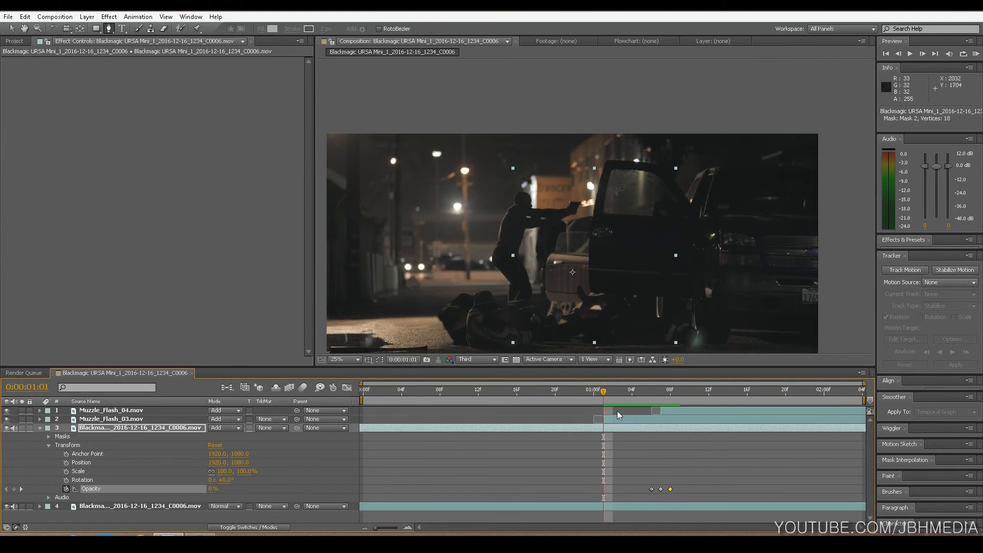
key(Page_Up)
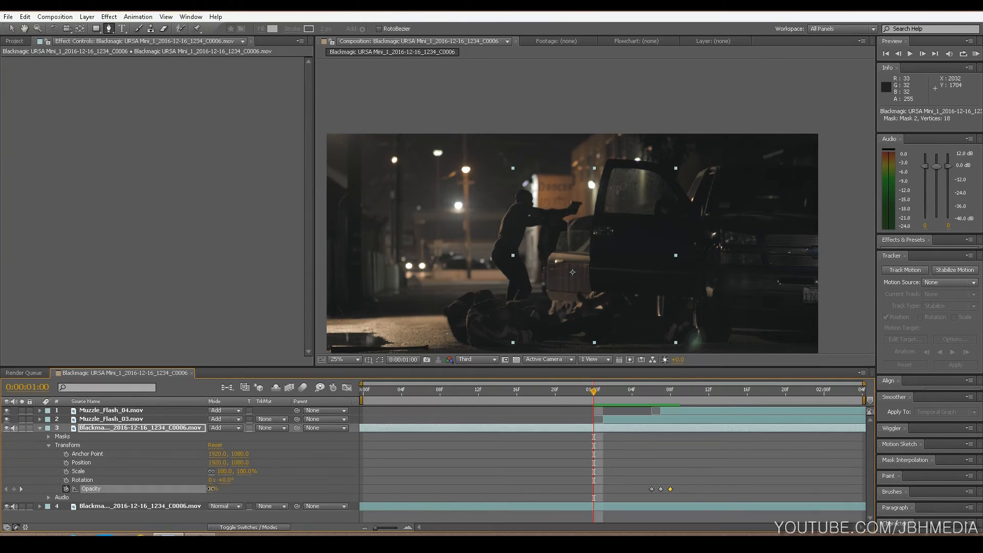
click(210, 488)
key(Return)
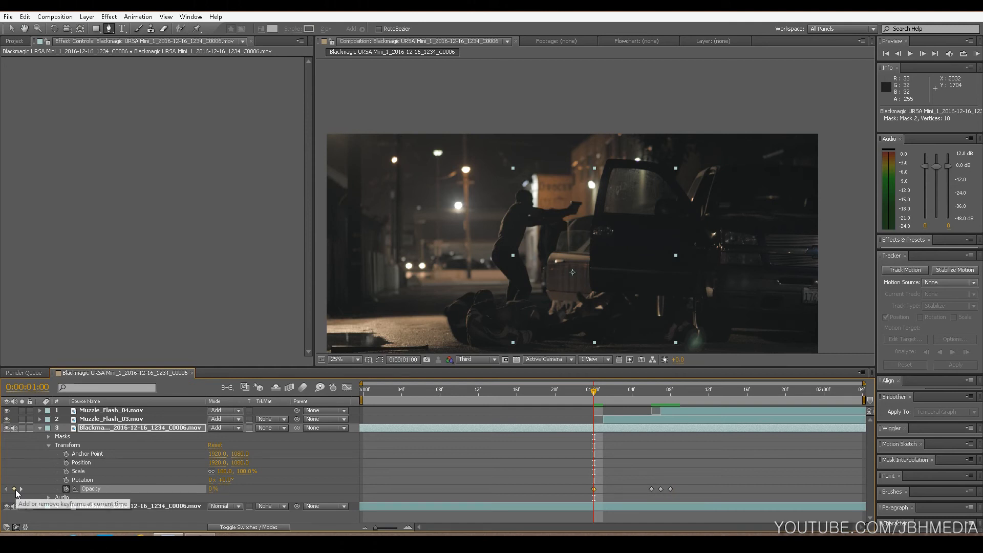
click(15, 489)
Keyframe the upper clip copy's opacity to 50% at 0:00:01:01 and 0% at 0:00:01:02
key(Page_Down)
click(223, 490)
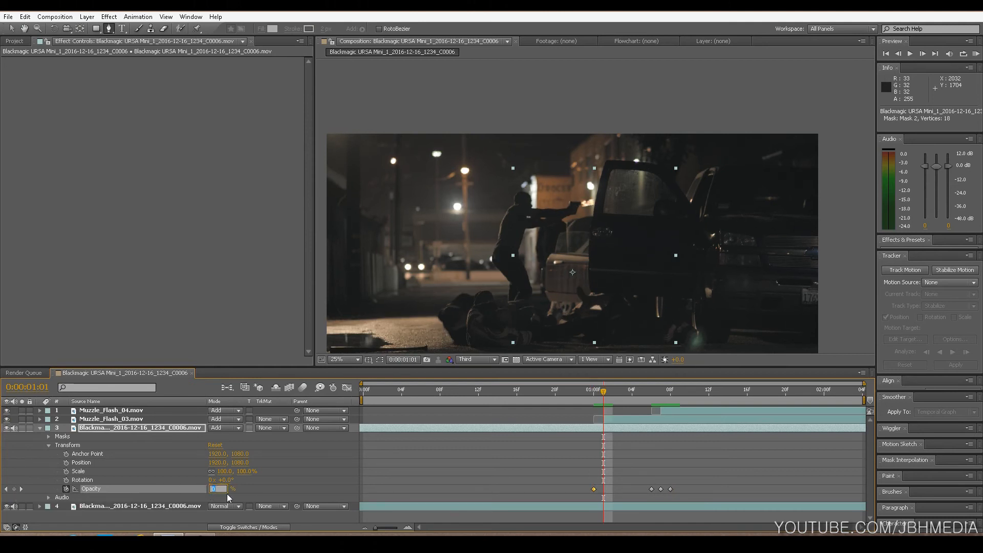
key(Return)
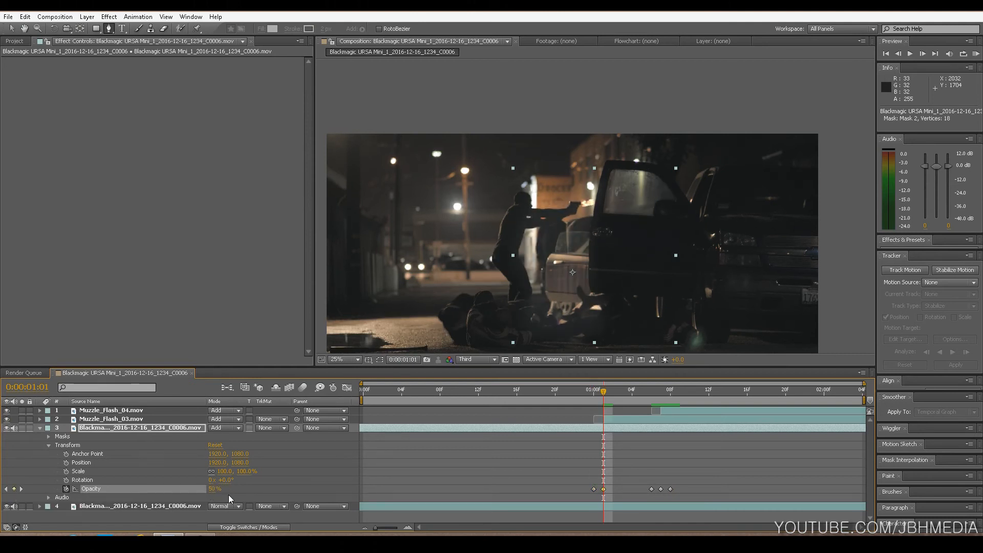
key(Page_Down)
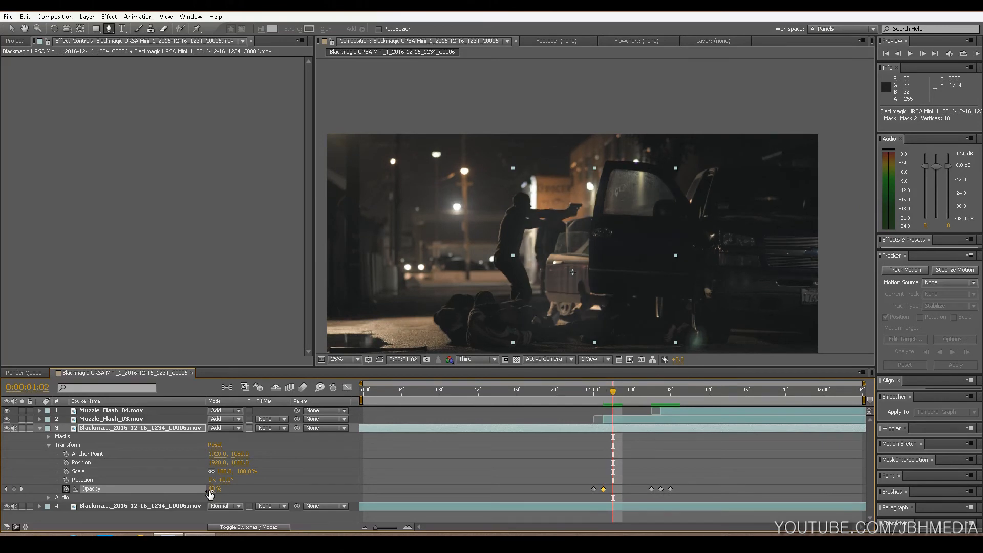
click(214, 489)
text(0)
key(Return)
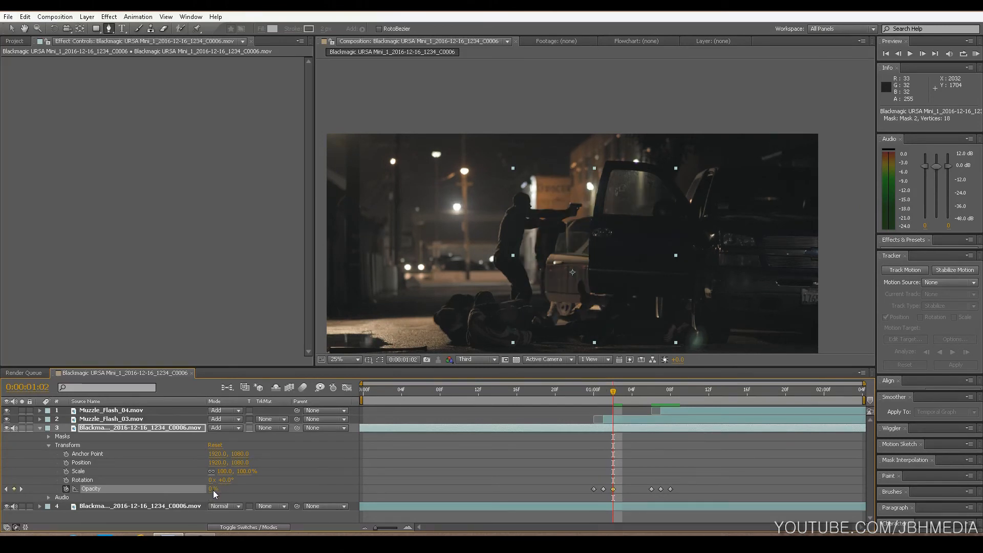
Flip between frames 0:00:01:01 and 0:00:01:02 to compare the first shot's light, and collapse the upper clip copy's properties
key(Page_Up)
key(Page_Down)
key(Page_Up)
key(Page_Down)
key(Page_Up)
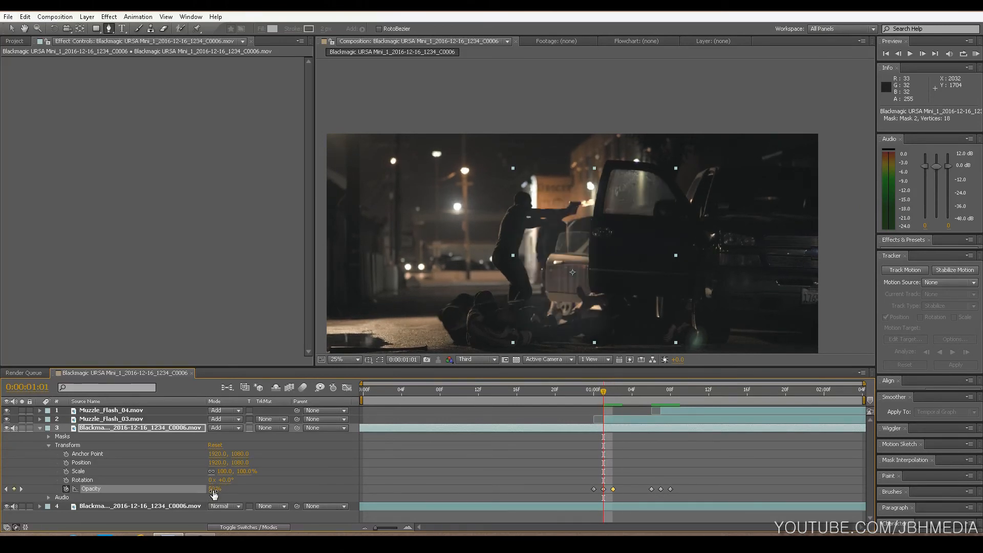
key(Page_Down)
key(Page_Up)
click(40, 428)
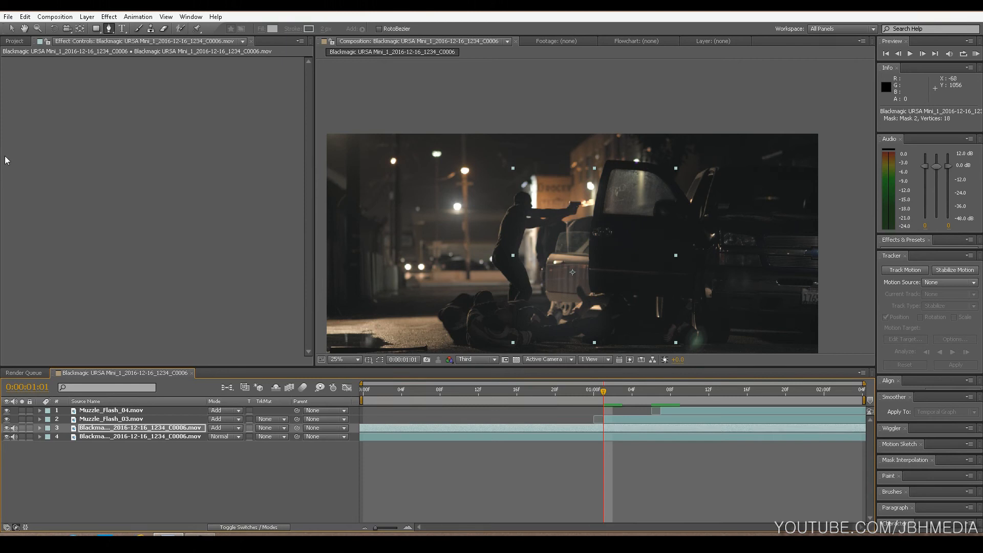
Create an adjustment layer above all the other layers and apply the Curves color correction effect to it
click(87, 17)
mouse_move(165, 28)
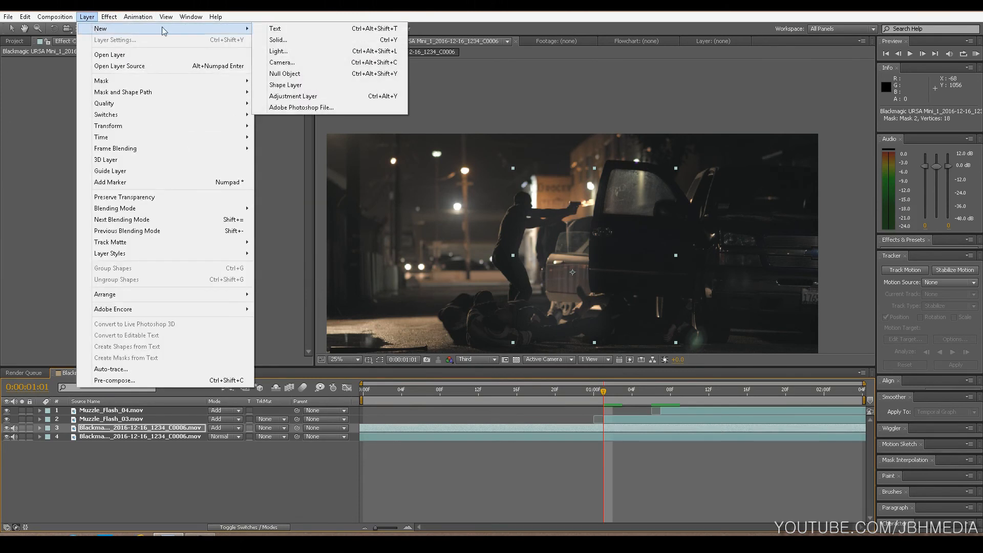
click(280, 97)
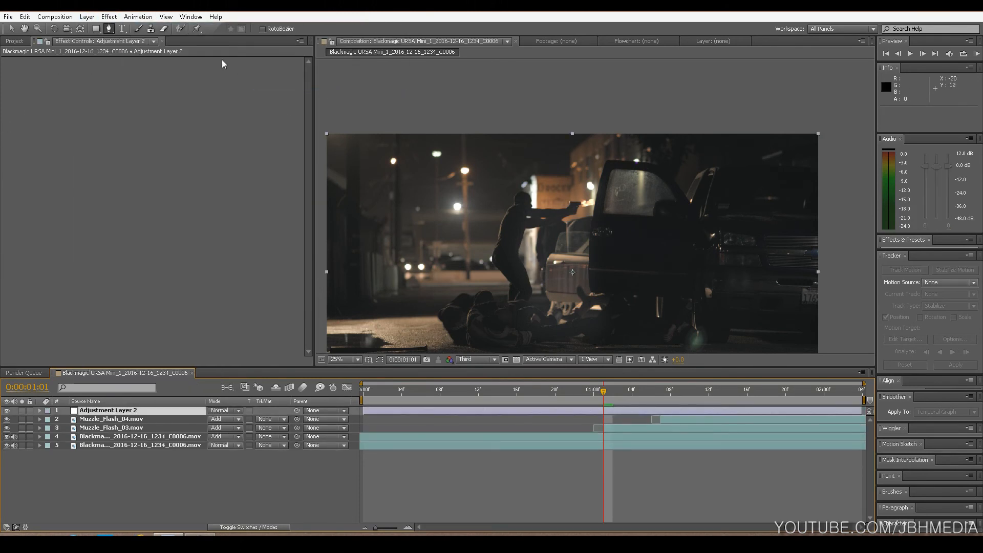
click(110, 17)
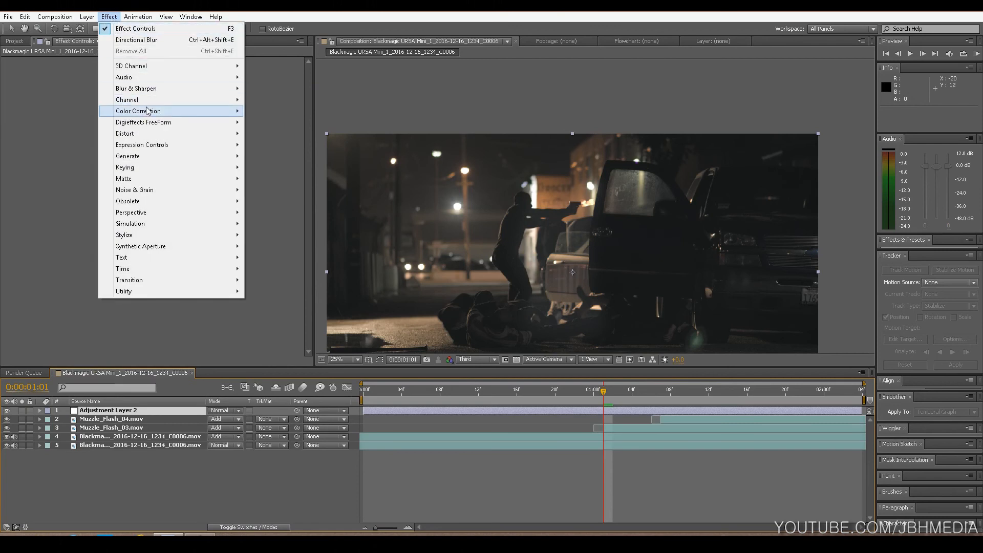
mouse_move(143, 114)
click(290, 290)
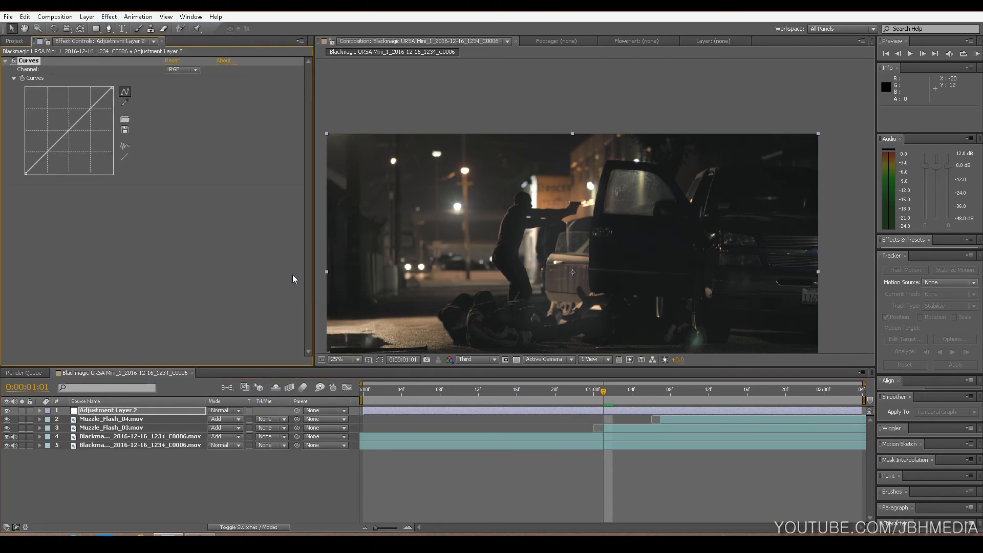
Shape the adjustment layer's RGB curve into an S, raising the highlights and lowering the shadows to increase contrast
drag(90, 115, 84, 107)
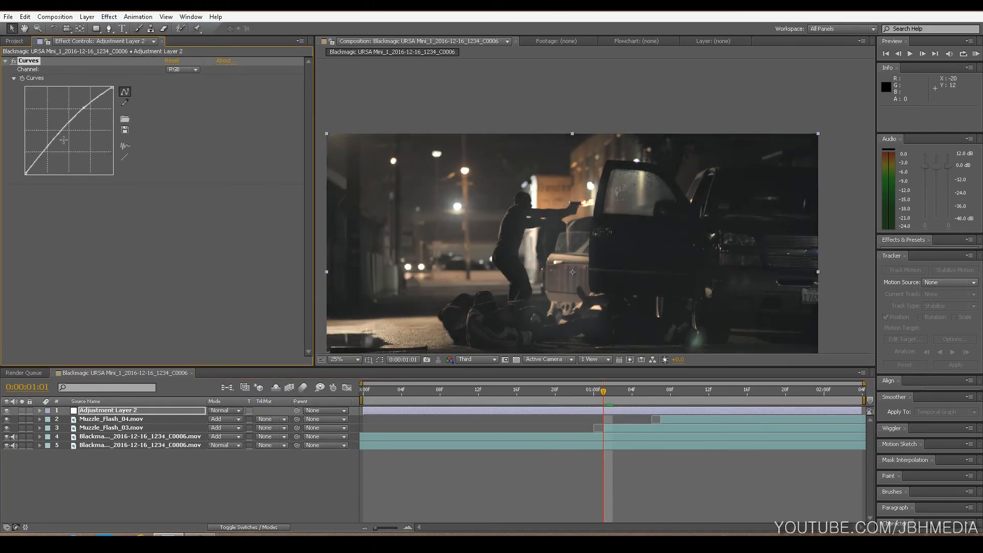
click(49, 152)
drag(49, 151, 52, 154)
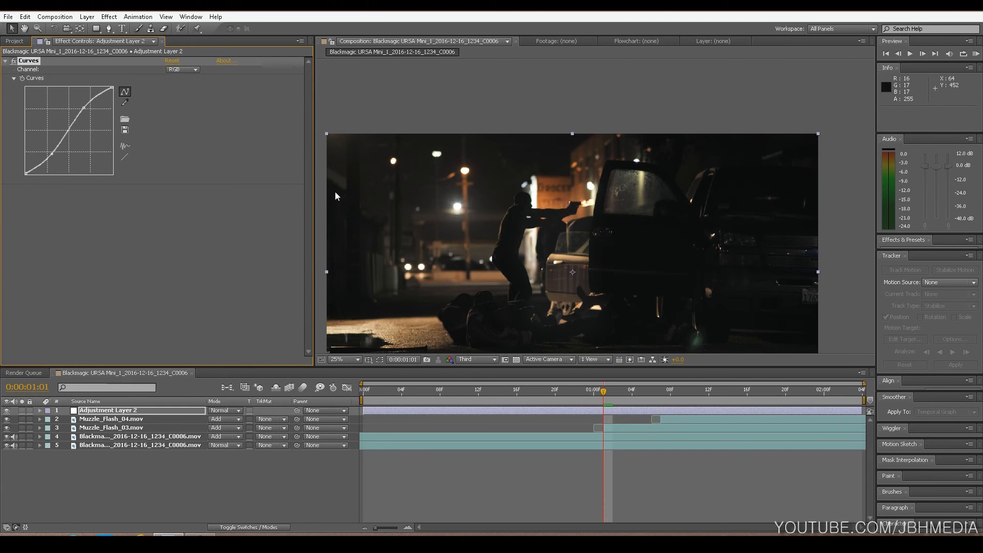
Flip repeatedly between frames 0:00:01:00 and 0:00:01:01 to compare the graded shot without and with the first muzzle flash
key(Page_Up)
key(Page_Down)
key(Page_Up)
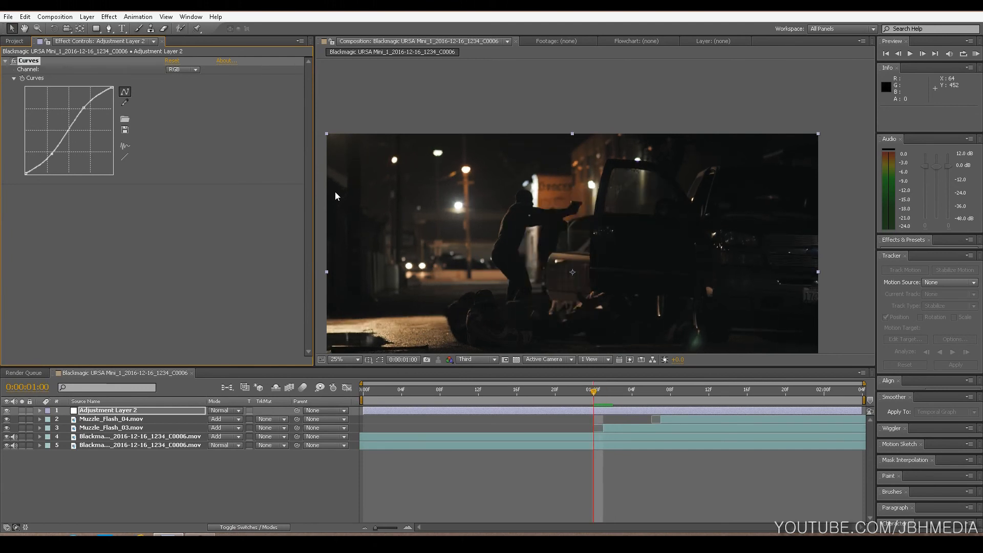
key(Page_Down)
key(Page_Up)
key(Page_Down)
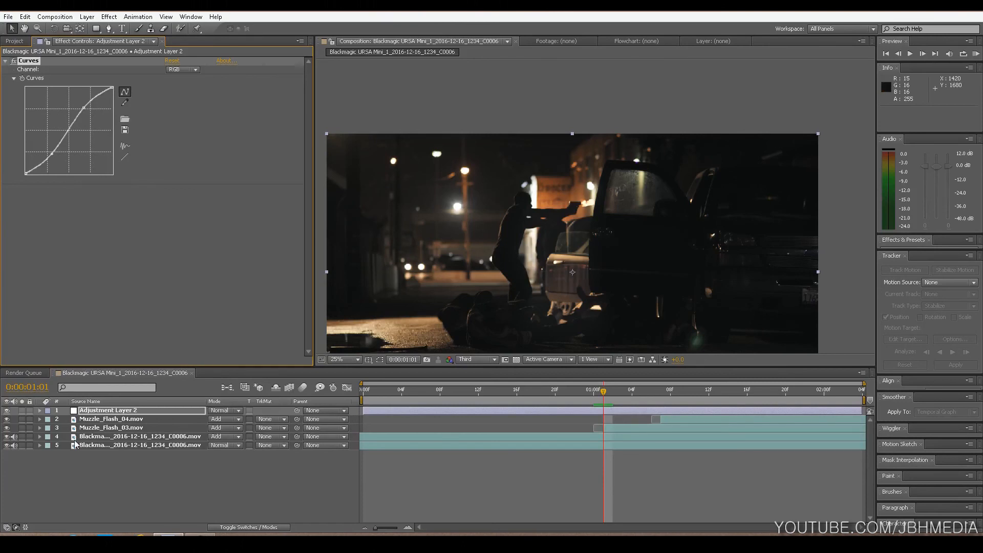
Show the upper clip copy's mask outlines, compare its light at 0:00:01:01 and 0:00:01:02, and inspect the flash up close with the bottom clip selected
click(105, 439)
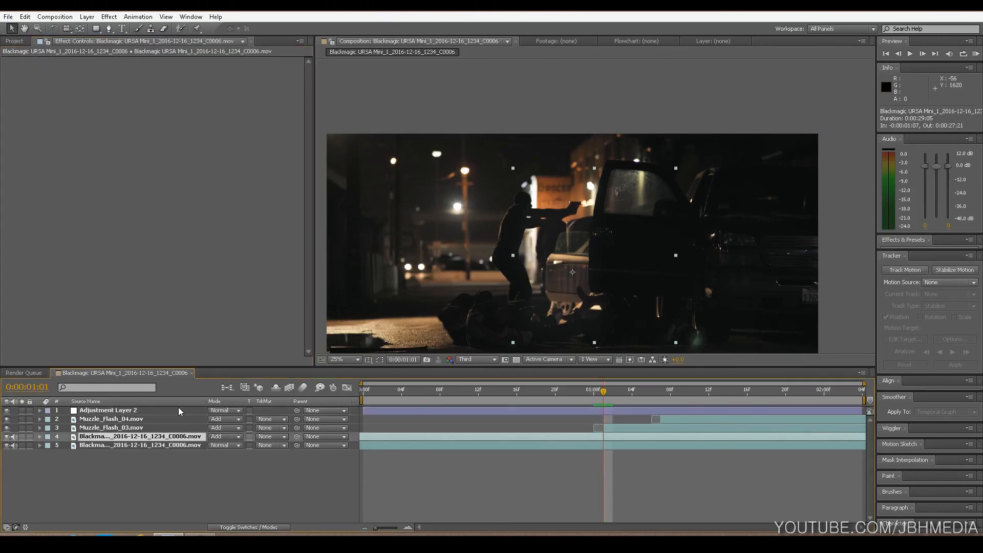
click(379, 359)
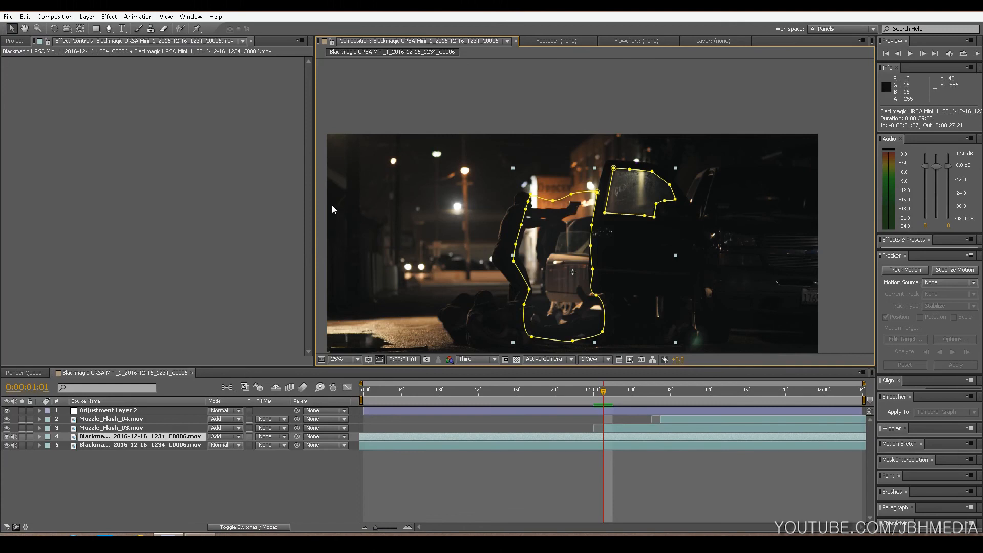
key(Page_Down)
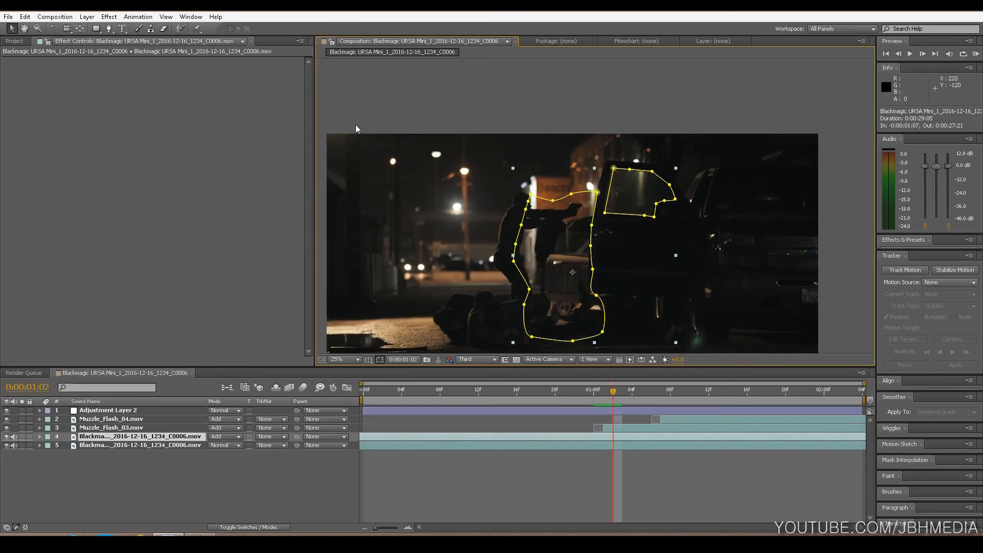
key(Page_Up)
click(101, 446)
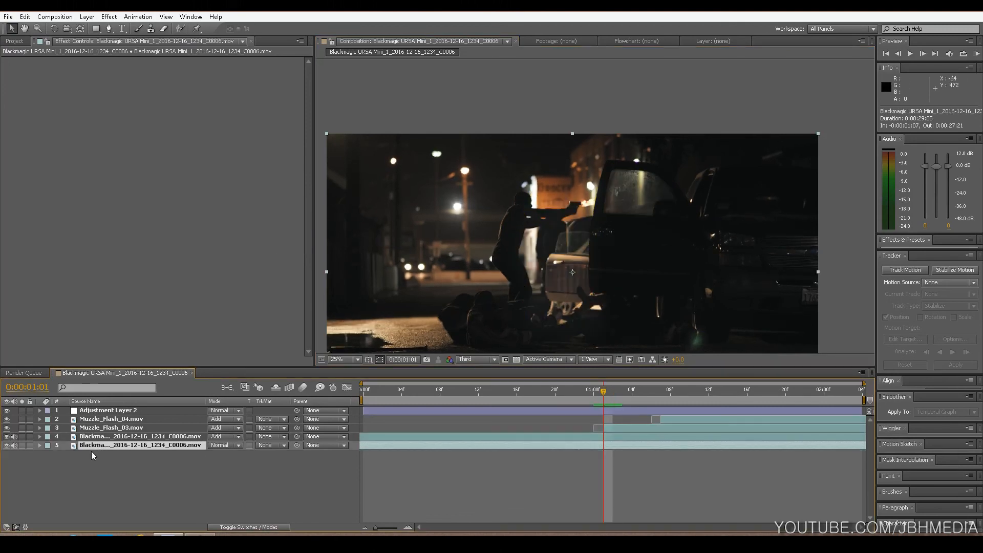
scroll(601, 218, up, 2)
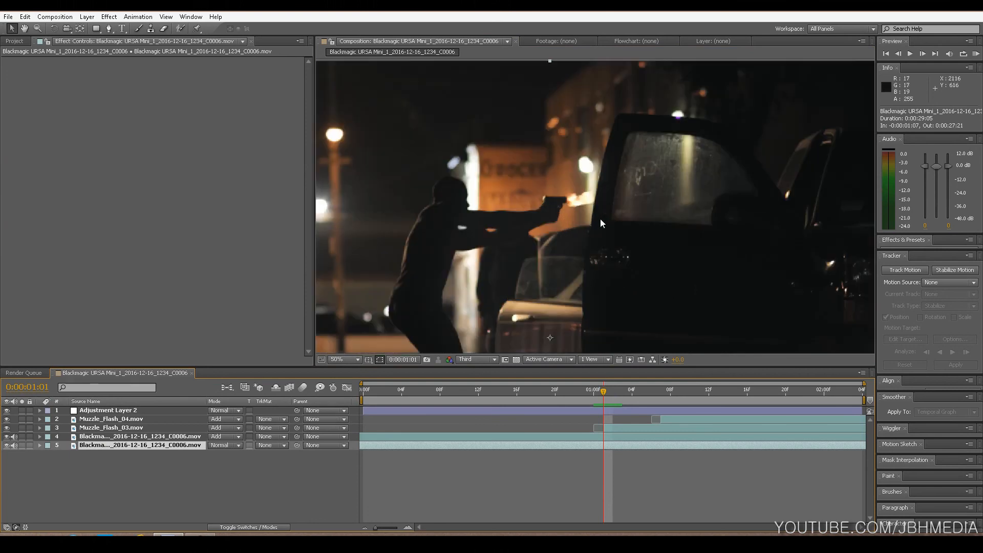
scroll(558, 284, down, 1)
Play back the finished shot several times from just before the first muzzle flash, starting around 0:00:00:21
click(576, 400)
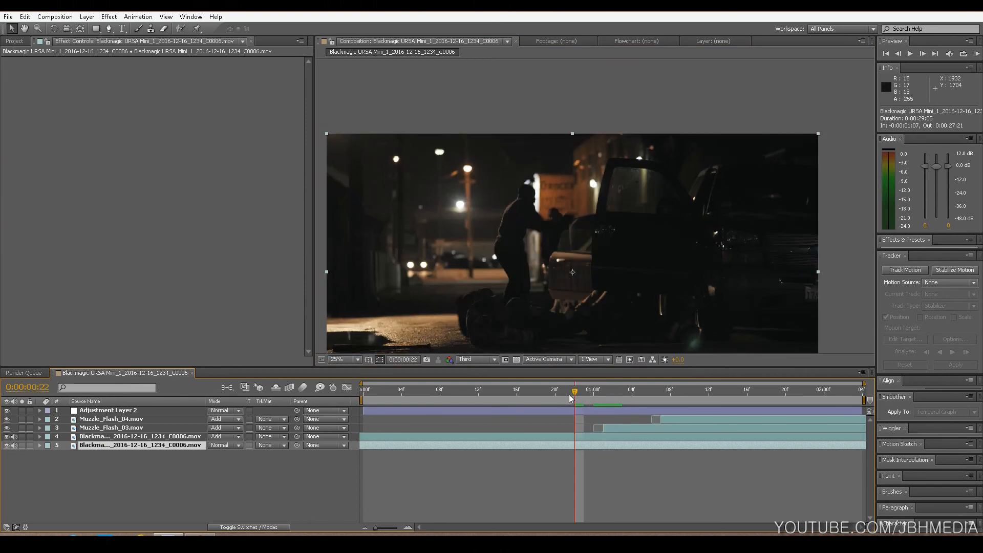
key(space)
key(space)
click(566, 397)
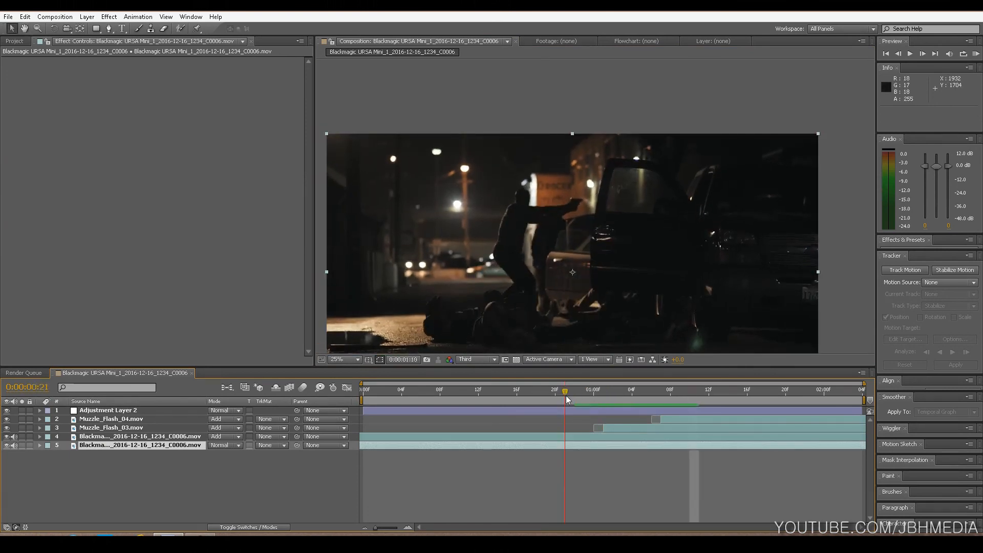
key(space)
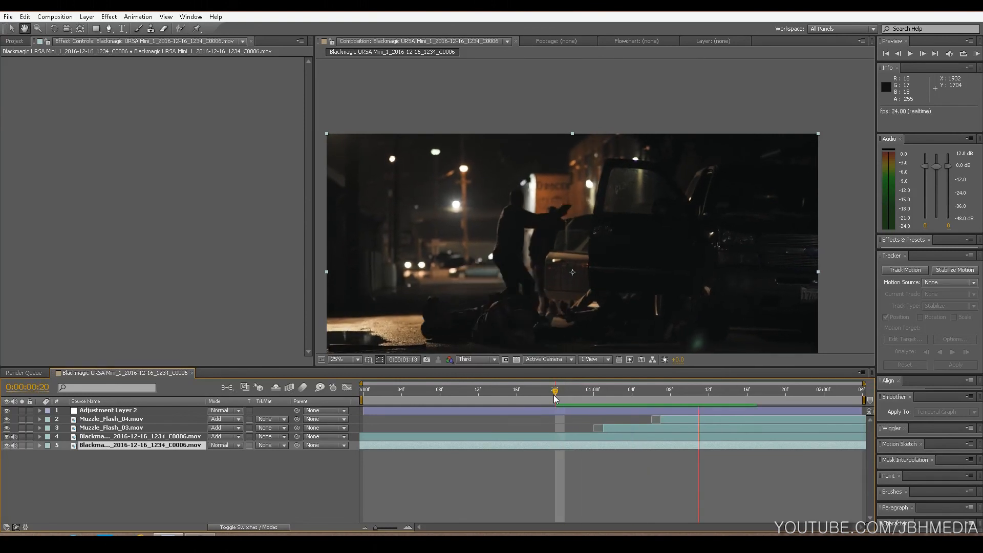
click(562, 398)
key(space)
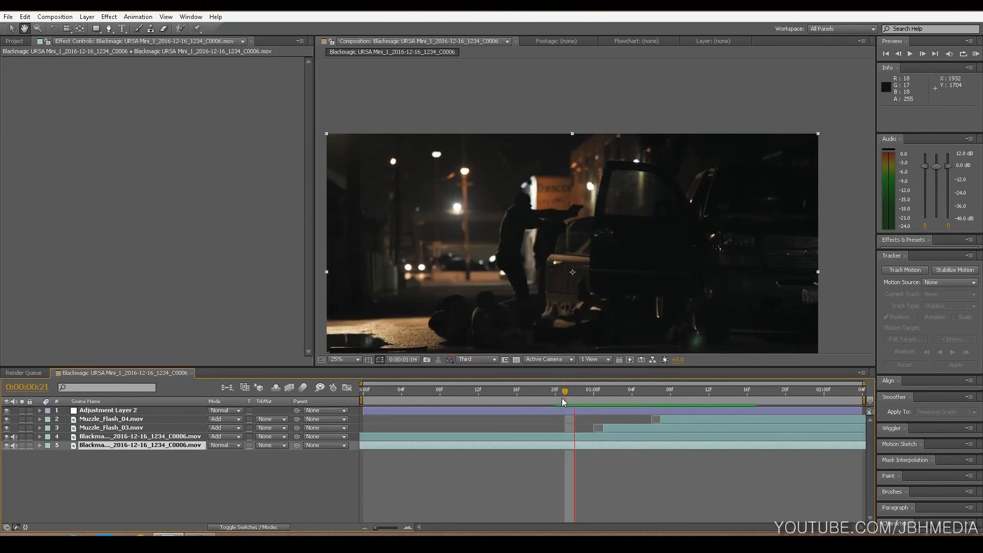
key(space)
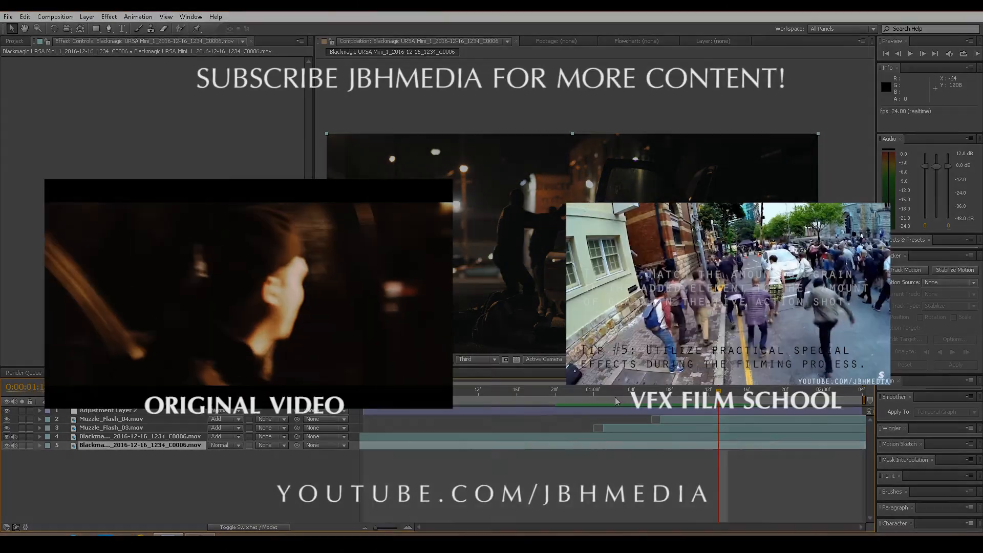